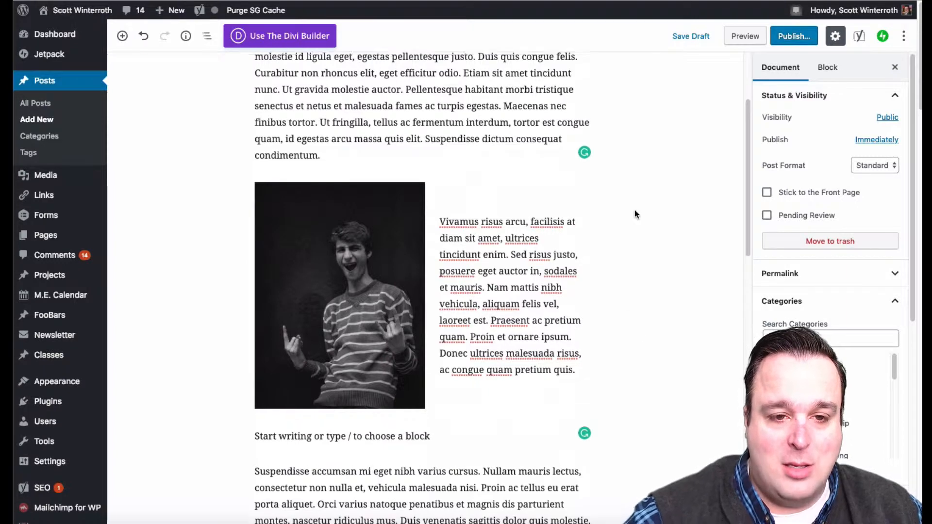
Step: Remove the existing Media & Text block with the photo and Vivamus paragraph from the post
{"action": "scroll", "coordinate": [636, 214], "scroll_direction": "up", "scroll_amount": 3}
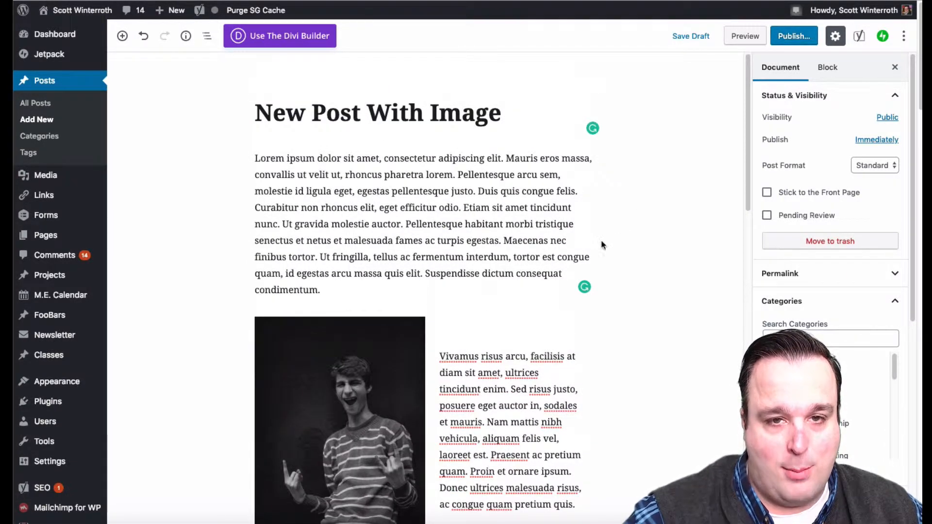
{"action": "scroll", "coordinate": [648, 228], "scroll_direction": "down", "scroll_amount": 3}
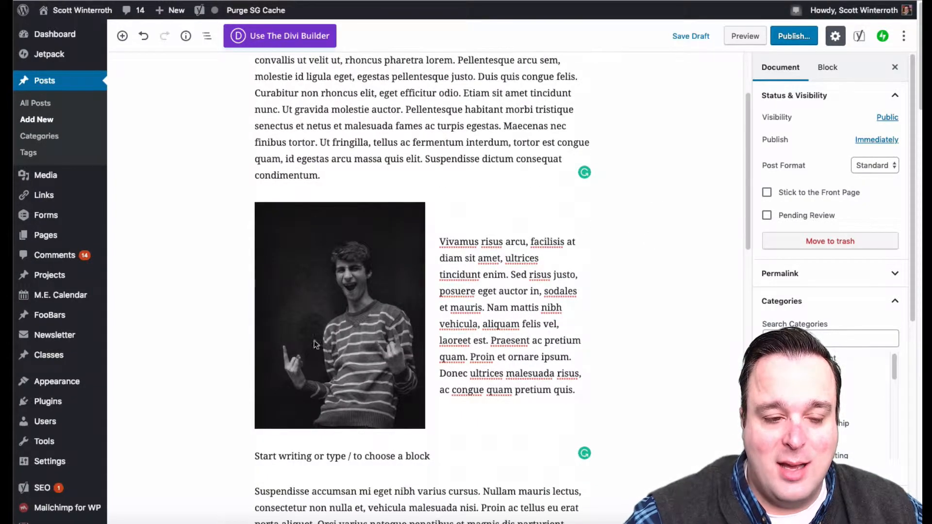
{"action": "scroll", "coordinate": [362, 276], "scroll_direction": "up", "scroll_amount": 3}
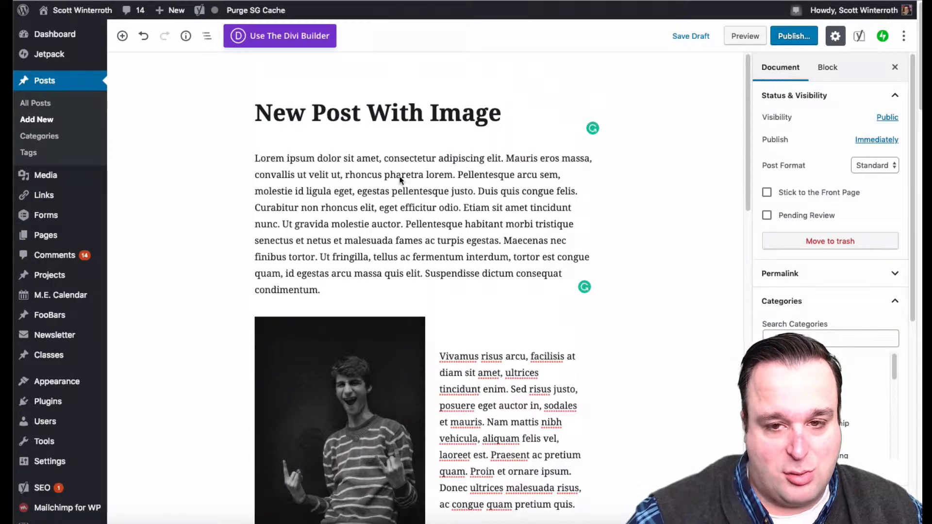
{"action": "scroll", "coordinate": [401, 175], "scroll_direction": "down", "scroll_amount": 4}
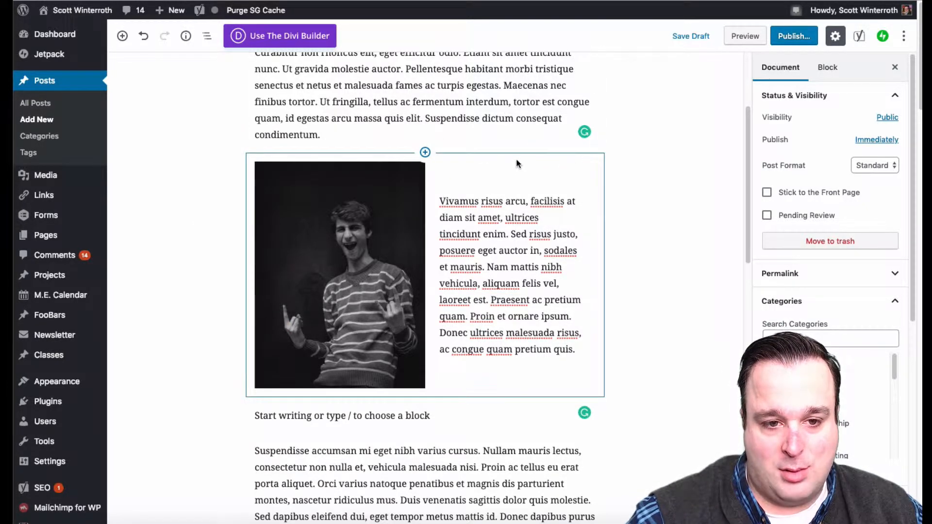
{"action": "scroll", "coordinate": [516, 154], "scroll_direction": "up", "scroll_amount": 1}
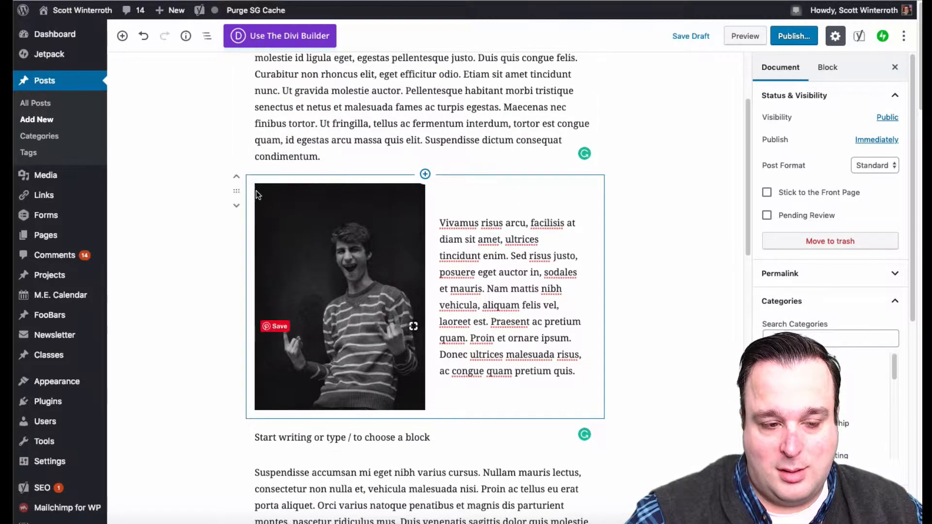
{"action": "left_click", "coordinate": [244, 195]}
{"action": "left_click", "coordinate": [349, 165]}
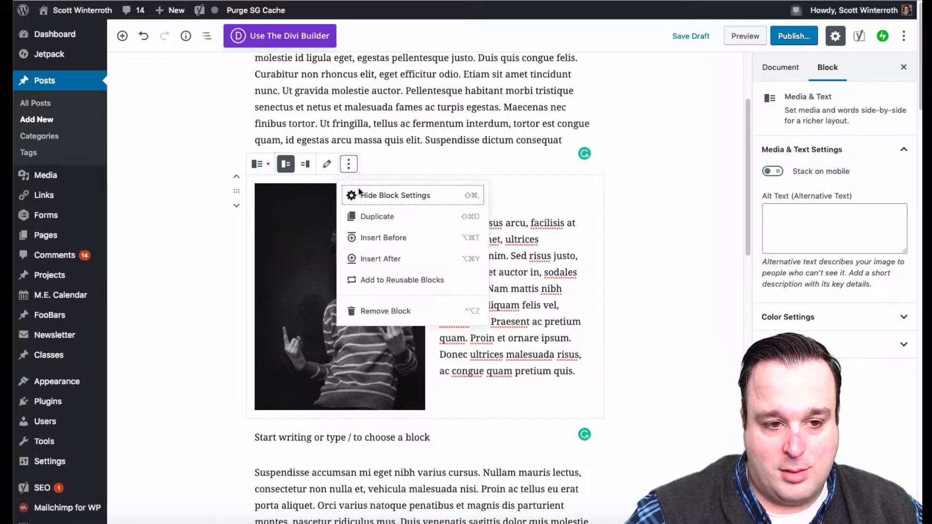
{"action": "left_click", "coordinate": [385, 314]}
{"action": "left_click", "coordinate": [653, 299]}
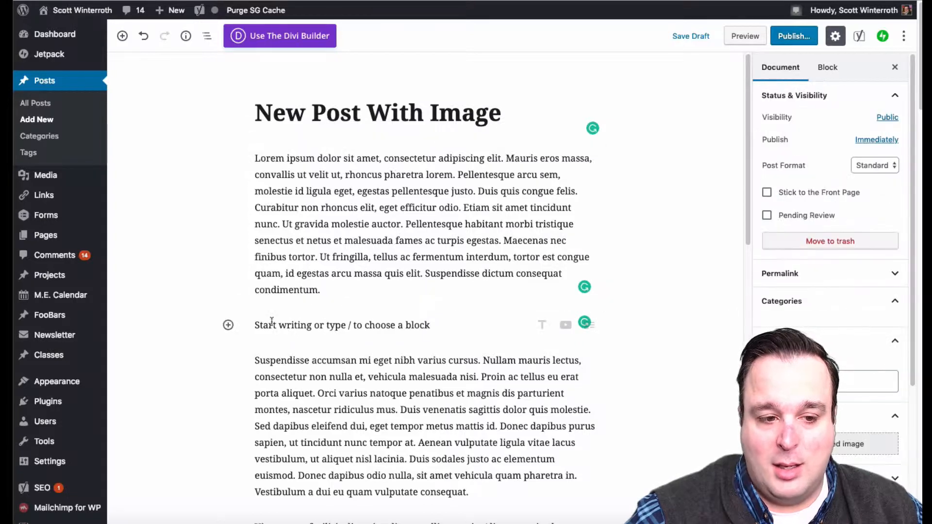
{"action": "left_click", "coordinate": [245, 324]}
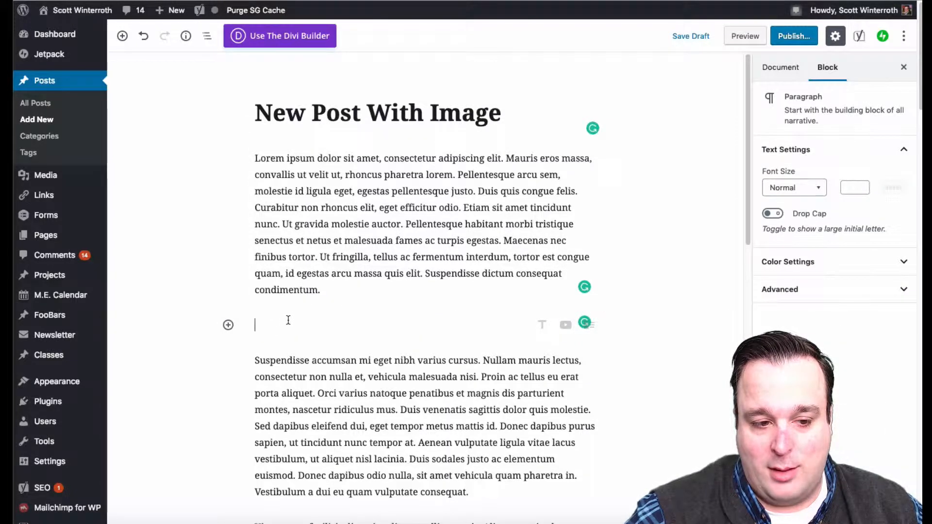
{"action": "left_click", "coordinate": [734, 331]}
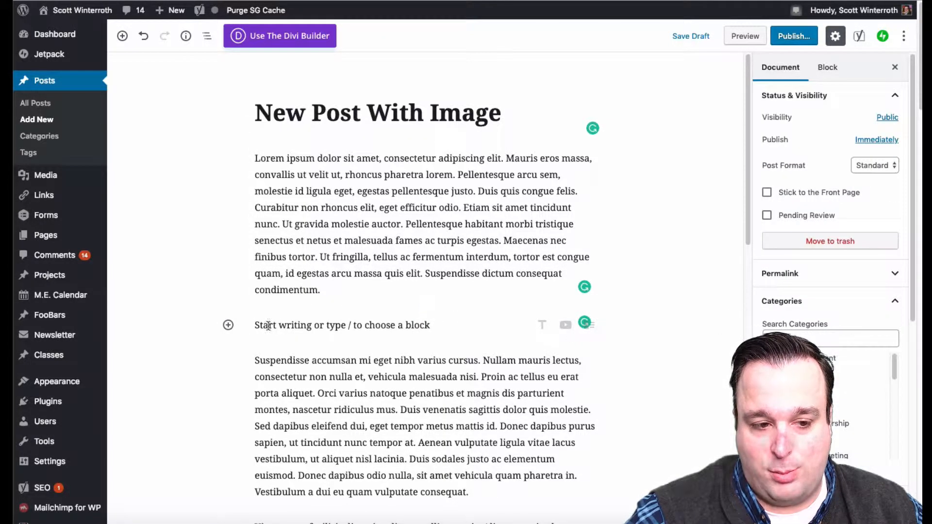
{"action": "left_click", "coordinate": [244, 324]}
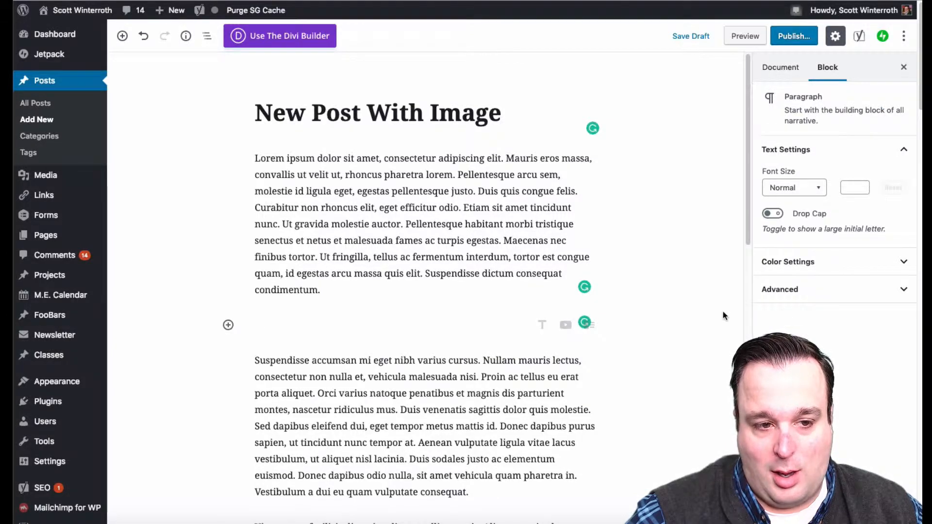
{"action": "left_click", "coordinate": [685, 315]}
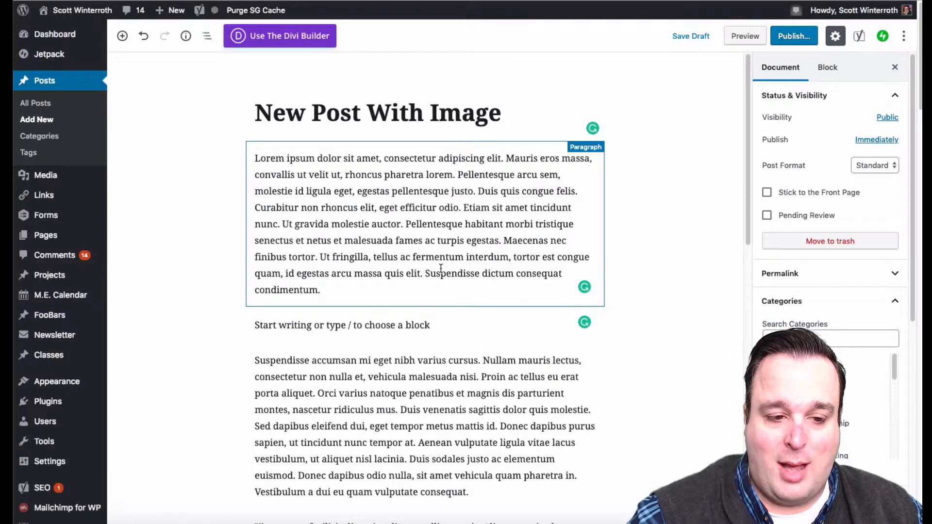
Step: Insert a Media & Text block from the layout elements directly below the post's first paragraph
{"action": "mouse_move", "coordinate": [423, 308]}
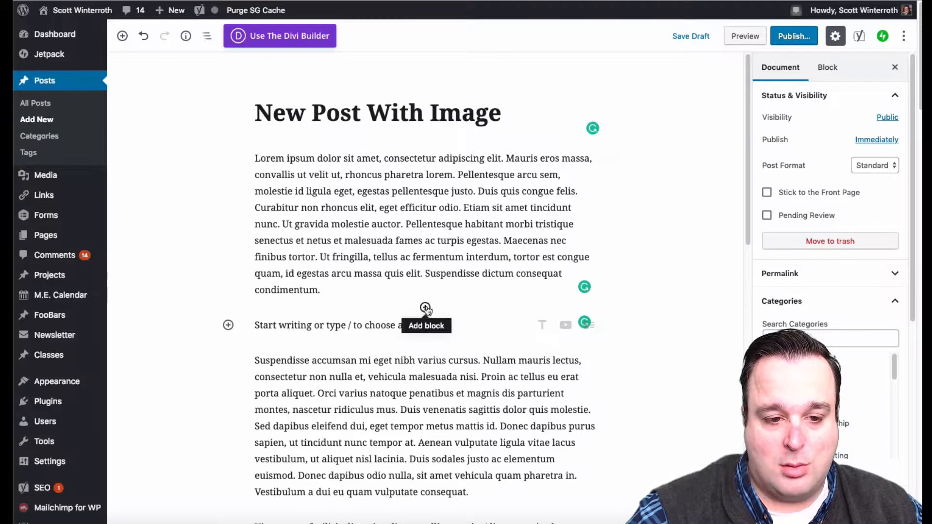
{"action": "left_click", "coordinate": [425, 308]}
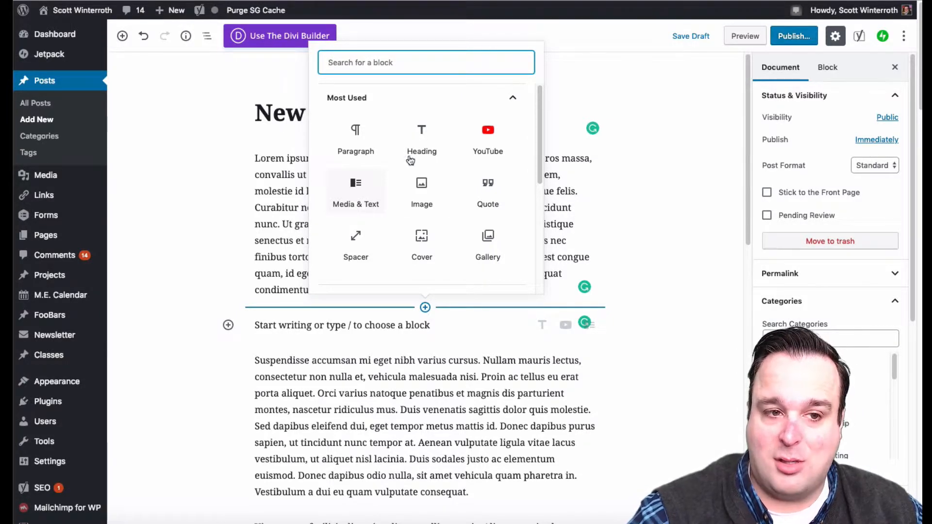
{"action": "scroll", "coordinate": [421, 165], "scroll_direction": "down", "scroll_amount": 3}
{"action": "left_click", "coordinate": [397, 212]}
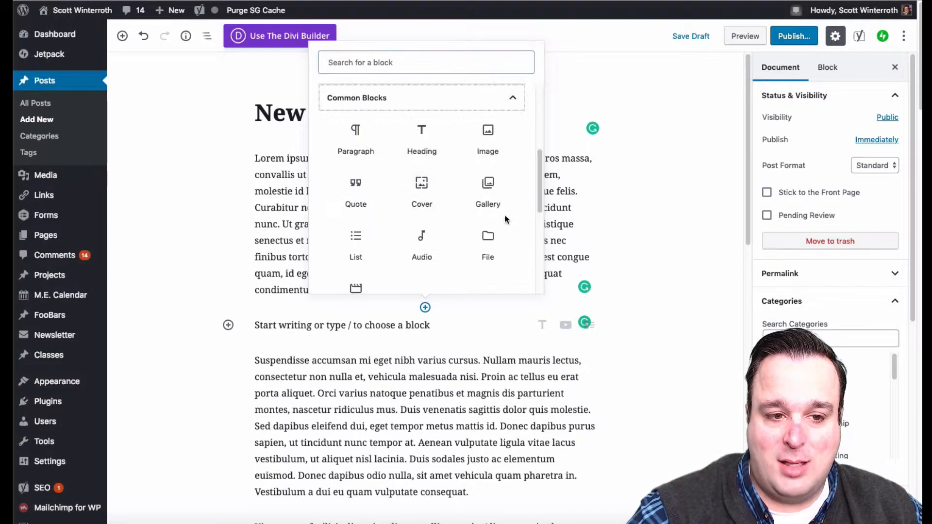
{"action": "scroll", "coordinate": [512, 220], "scroll_direction": "down", "scroll_amount": 2}
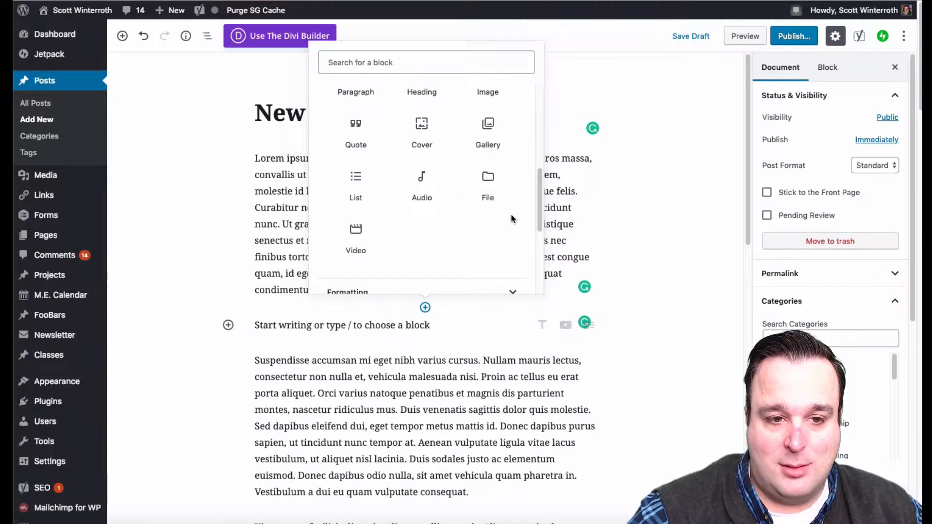
{"action": "scroll", "coordinate": [512, 220], "scroll_direction": "up", "scroll_amount": 1}
{"action": "scroll", "coordinate": [512, 220], "scroll_direction": "down", "scroll_amount": 3}
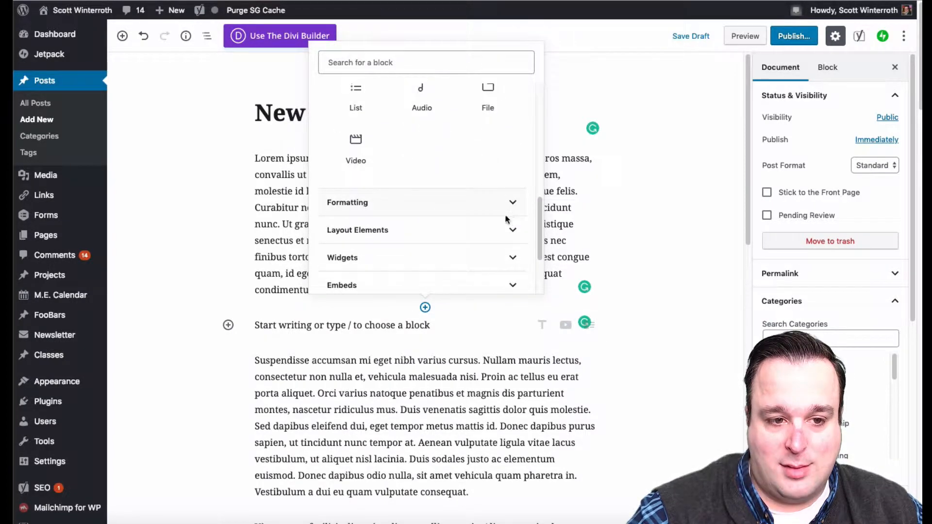
{"action": "left_click", "coordinate": [478, 217]}
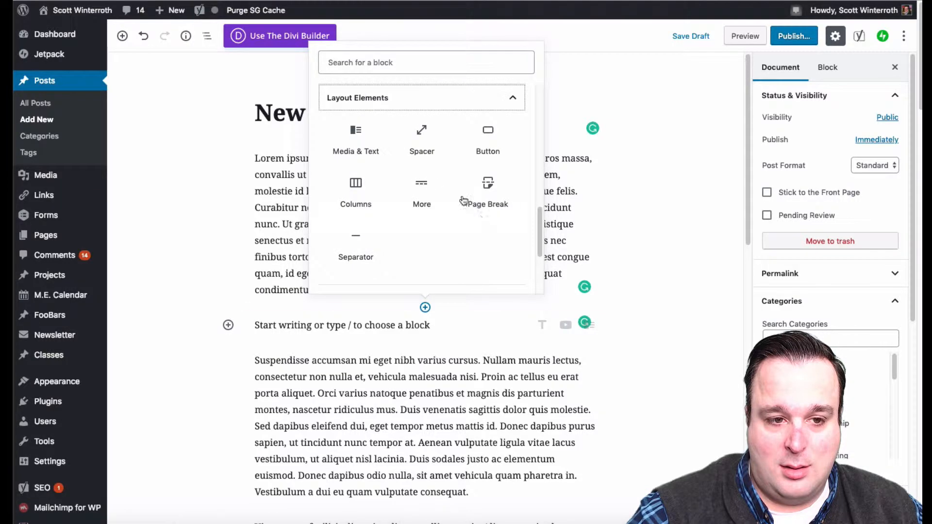
{"action": "left_click", "coordinate": [362, 146]}
Step: Try the Media & Text block with its media on the right, and return it to media on the left
{"action": "scroll", "coordinate": [661, 179], "scroll_direction": "down", "scroll_amount": 3}
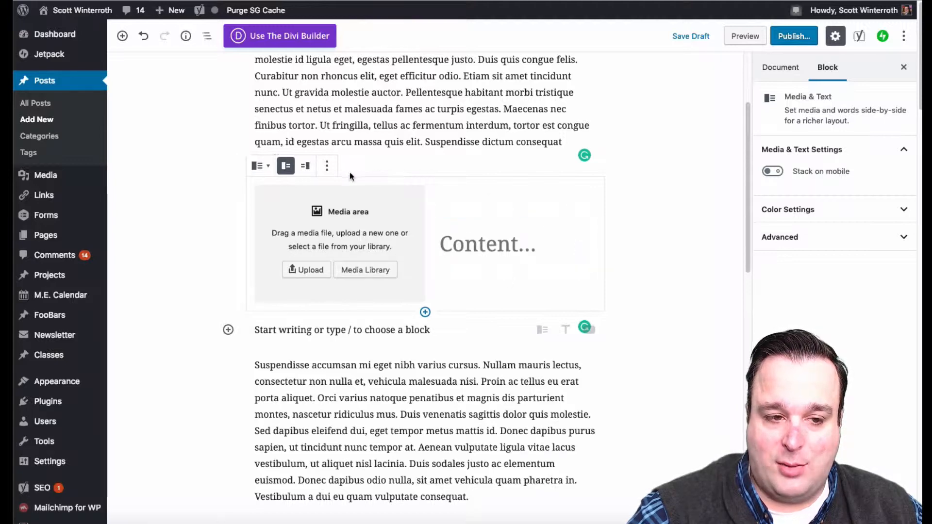
{"action": "left_click", "coordinate": [306, 166]}
{"action": "left_click", "coordinate": [287, 167]}
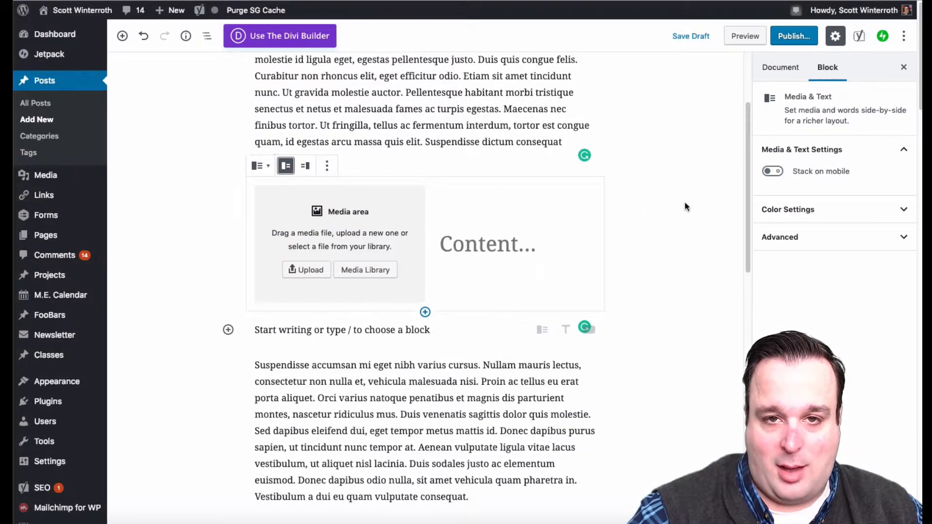
Step: Try to upload jono-586779-unsplash.jpg by dropping the file onto the block's media area
{"action": "left_click", "coordinate": [320, 276]}
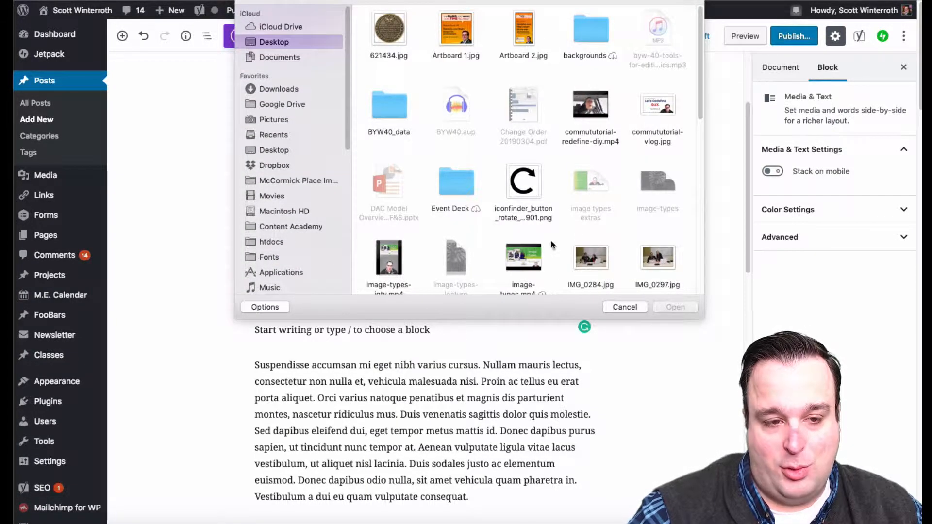
{"action": "left_click", "coordinate": [624, 307]}
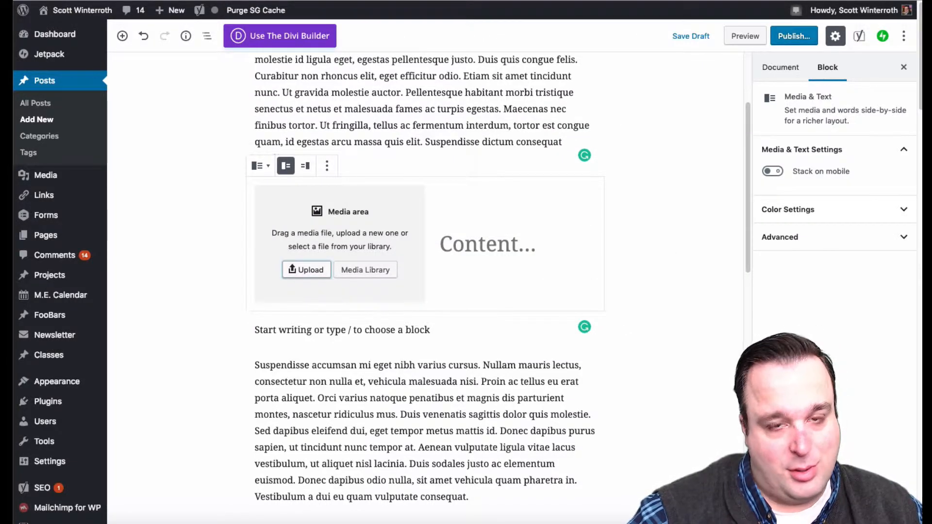
{"action": "left_click_drag", "start_coordinate": [904, 67], "coordinate": [406, 244]}
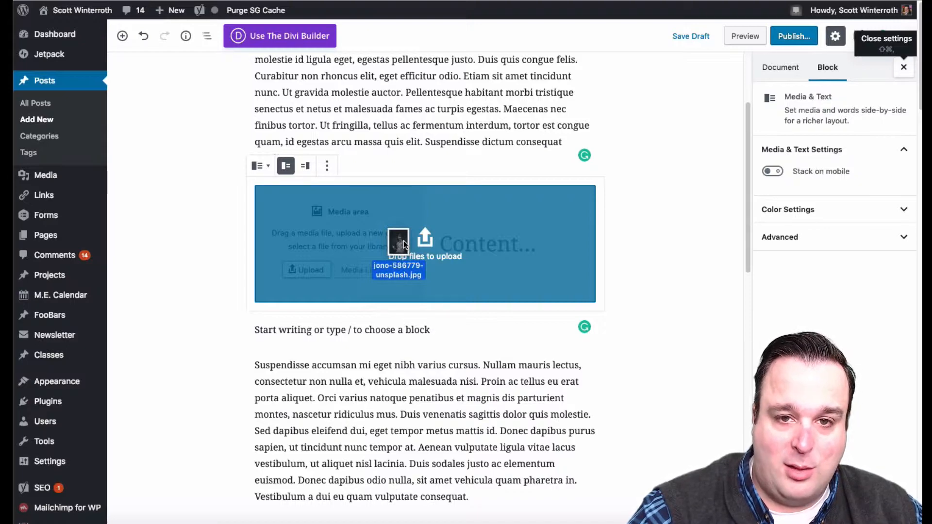
{"action": "left_click_drag", "start_coordinate": [406, 244], "coordinate": [405, 244]}
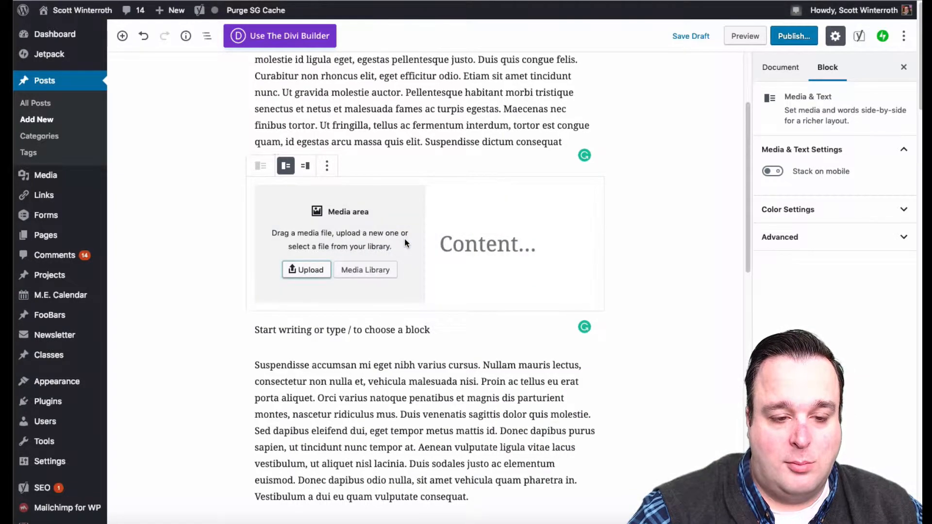
Step: Upload the black-and-white photo of the man in the striped sweater from the Desktop into the block's media area
{"action": "scroll", "coordinate": [679, 249], "scroll_direction": "down", "scroll_amount": 4}
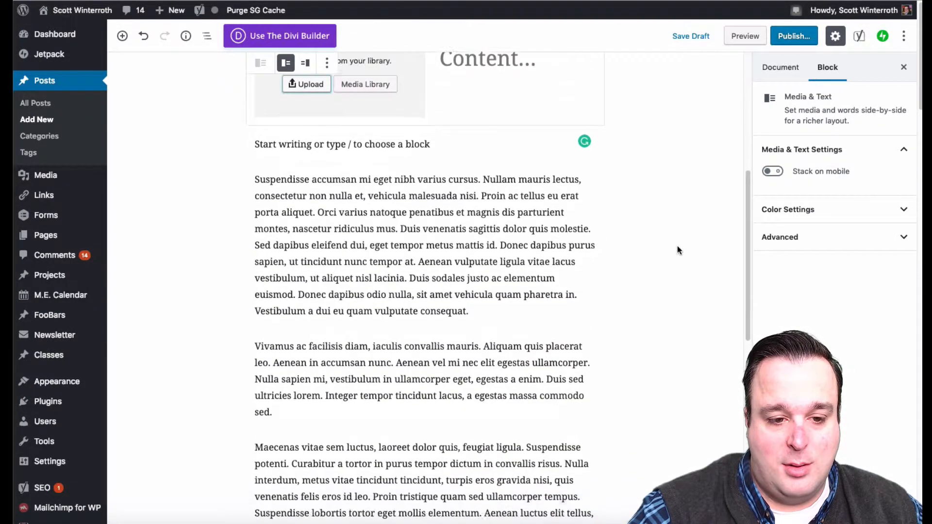
{"action": "scroll", "coordinate": [677, 247], "scroll_direction": "up", "scroll_amount": 5}
{"action": "scroll", "coordinate": [397, 319], "scroll_direction": "down", "scroll_amount": 2}
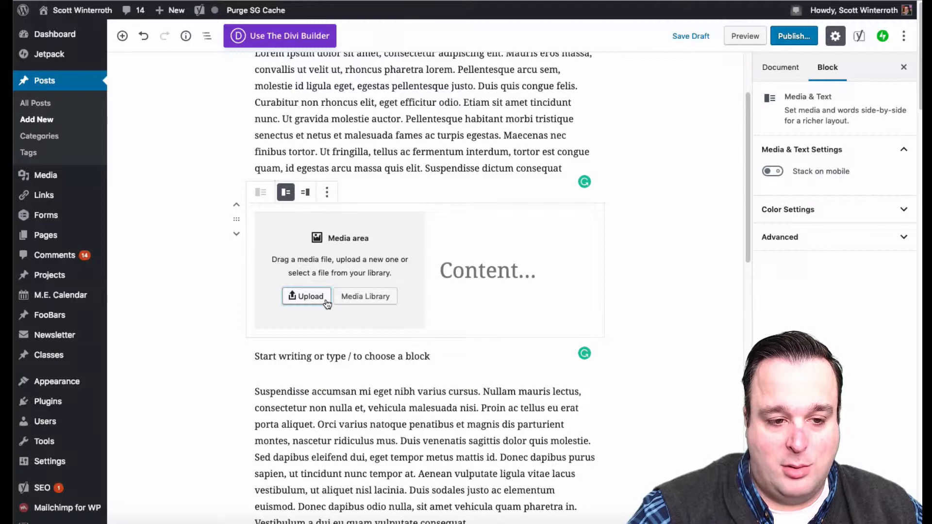
{"action": "left_click", "coordinate": [306, 296]}
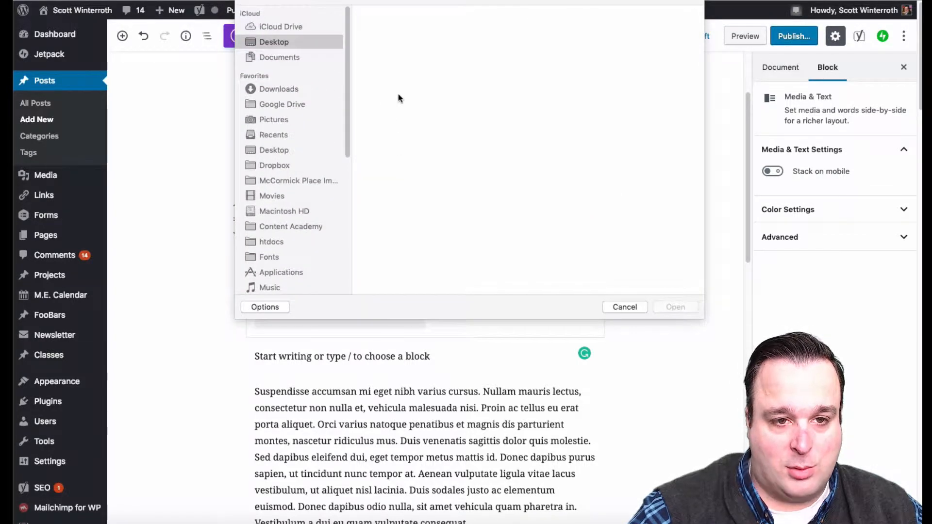
{"action": "scroll", "coordinate": [409, 95], "scroll_direction": "down", "scroll_amount": 4}
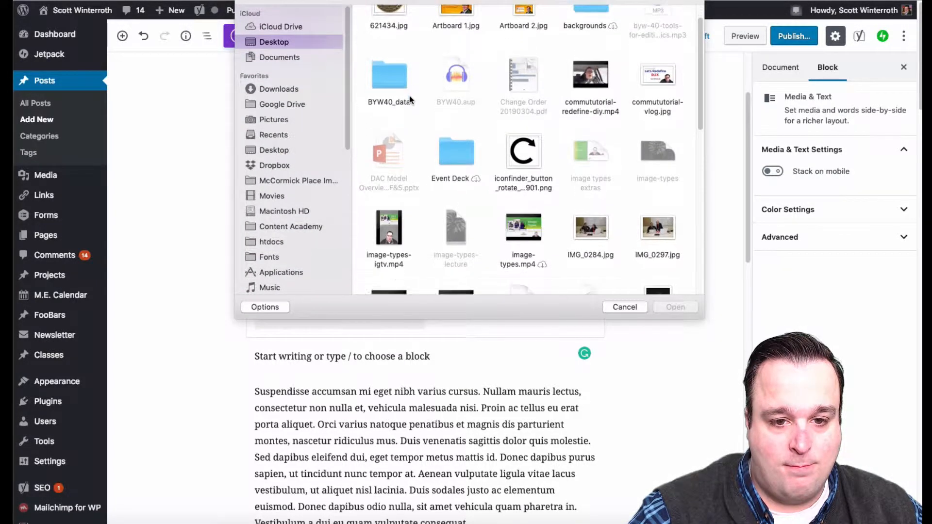
{"action": "double_click", "coordinate": [649, 228]}
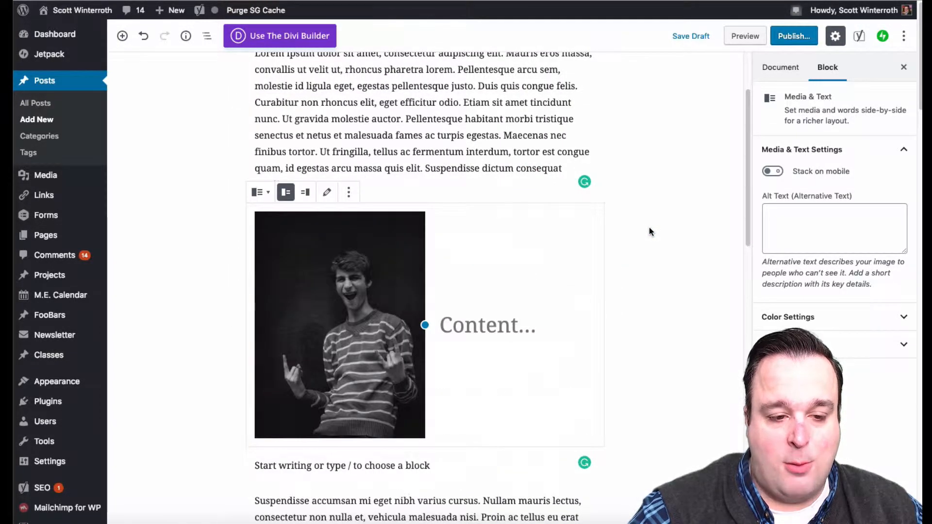
Step: Paste the copied paragraph beginning "Vivamus risus arcu" into the content area beside the photo
{"action": "scroll", "coordinate": [647, 229], "scroll_direction": "down", "scroll_amount": 1}
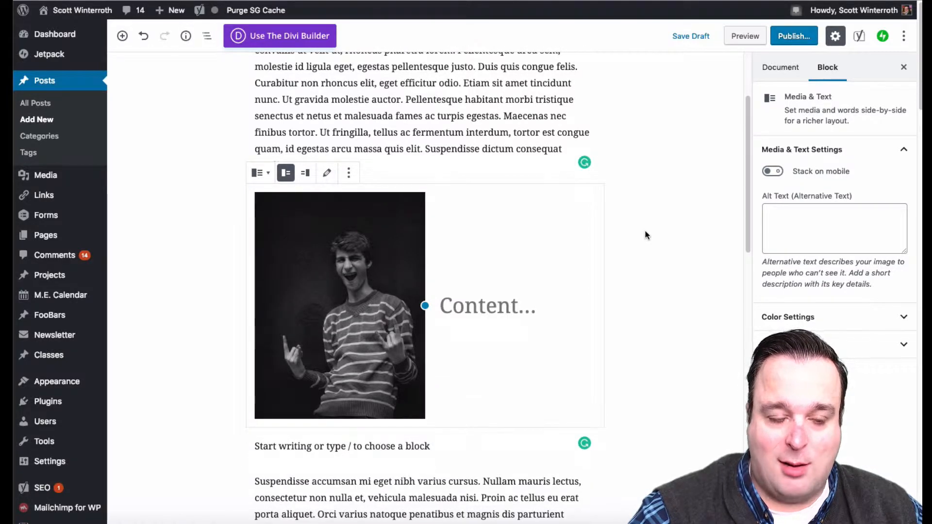
{"action": "scroll", "coordinate": [646, 235], "scroll_direction": "down", "scroll_amount": 1}
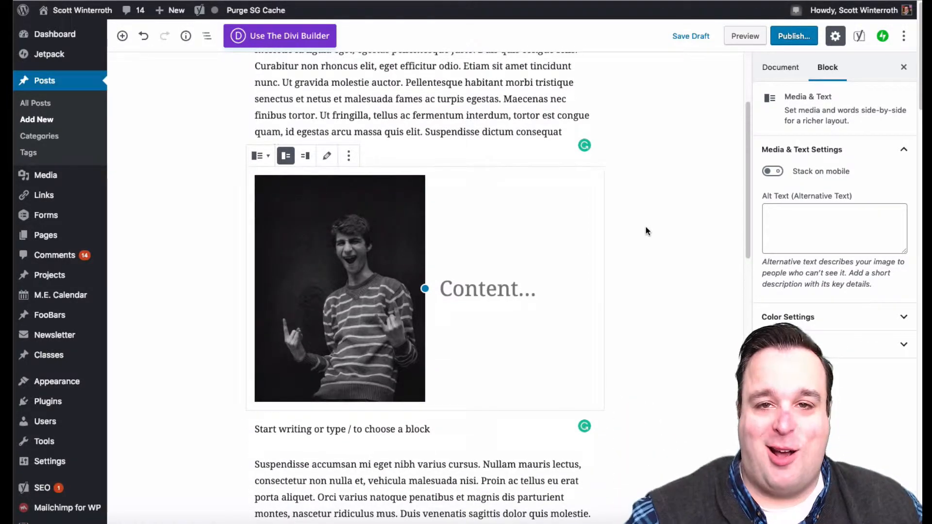
{"action": "scroll", "coordinate": [508, 280], "scroll_direction": "down", "scroll_amount": 1}
{"action": "left_click", "coordinate": [508, 279]}
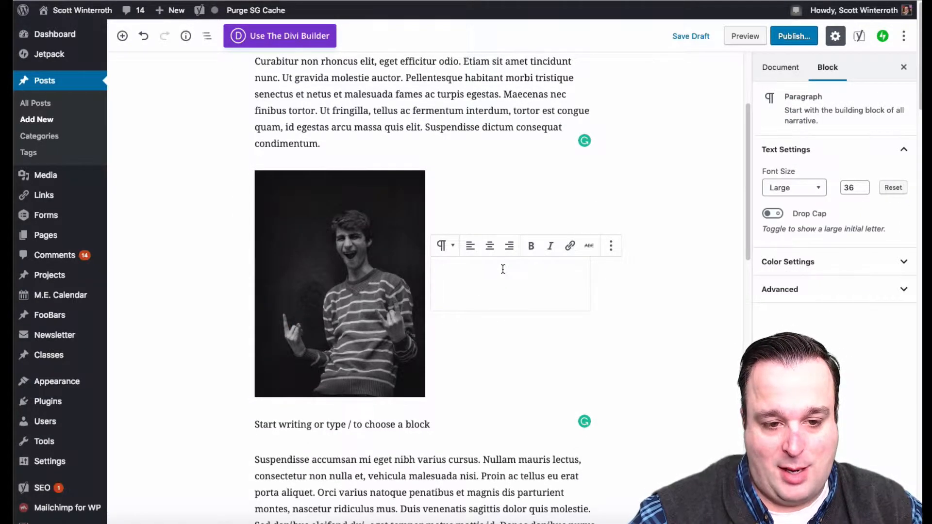
{"action": "key", "text": "ctrl+v"}
{"action": "left_click", "coordinate": [668, 287]}
Step: Change the font size of the pasted "Vivamus risus arcu" paragraph beside the photo to Normal
{"action": "scroll", "coordinate": [558, 289], "scroll_direction": "down", "scroll_amount": 5}
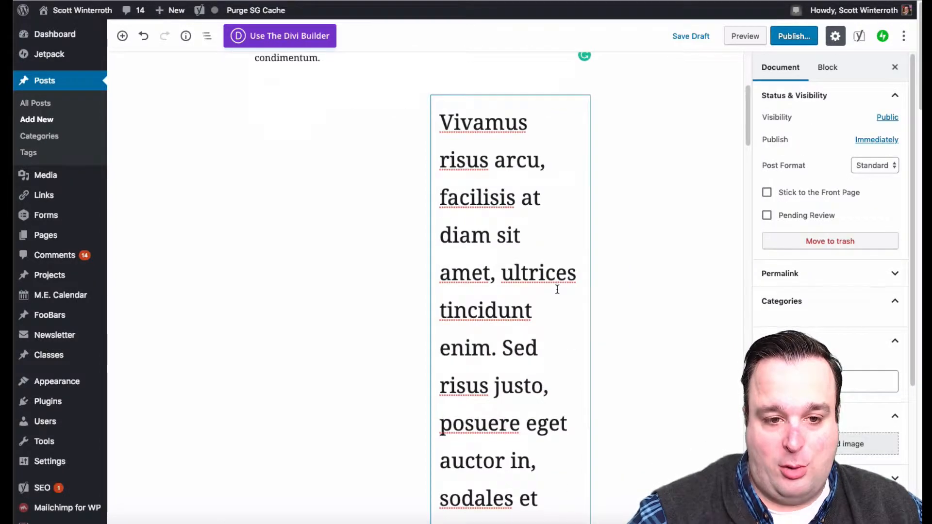
{"action": "scroll", "coordinate": [556, 290], "scroll_direction": "up", "scroll_amount": 9}
{"action": "scroll", "coordinate": [555, 290], "scroll_direction": "down", "scroll_amount": 12}
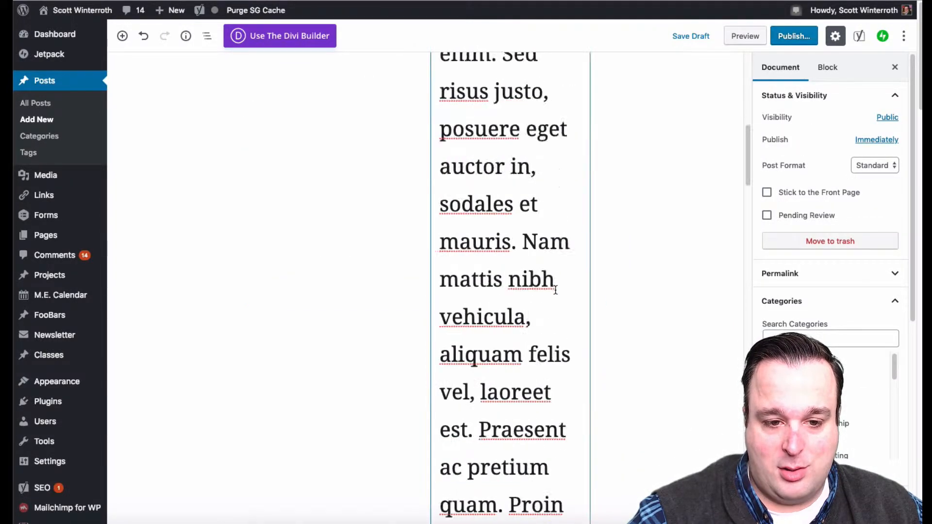
{"action": "left_click", "coordinate": [555, 290]}
{"action": "scroll", "coordinate": [555, 290], "scroll_direction": "down", "scroll_amount": 1}
{"action": "scroll", "coordinate": [555, 291], "scroll_direction": "up", "scroll_amount": 1}
{"action": "scroll", "coordinate": [555, 245], "scroll_direction": "up", "scroll_amount": 1}
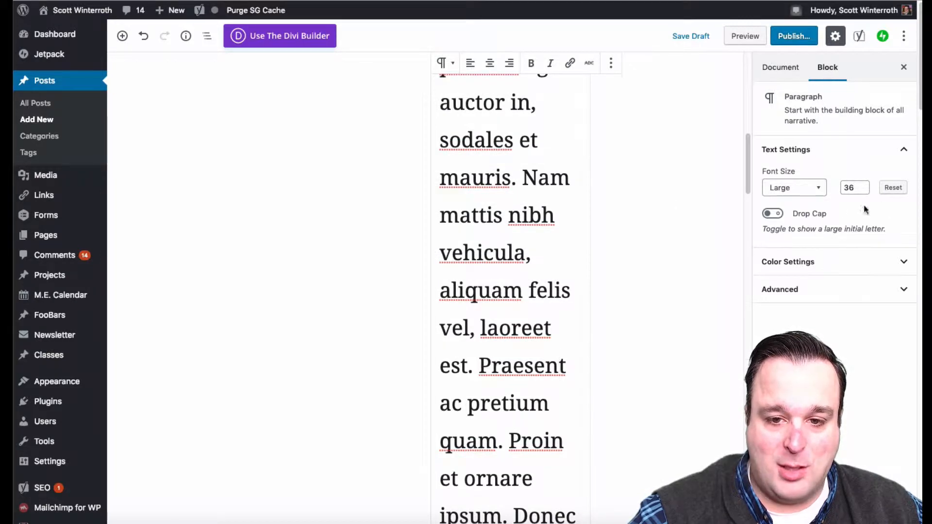
{"action": "left_click", "coordinate": [809, 194]}
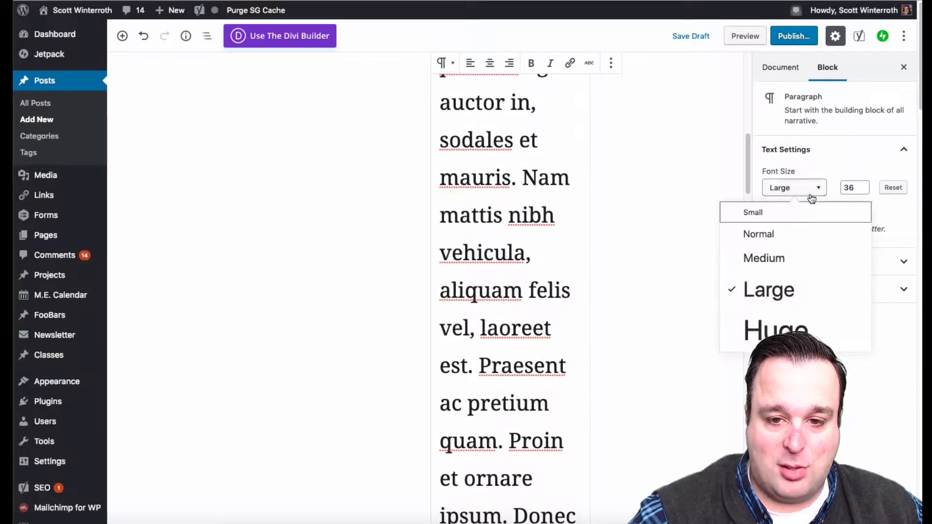
{"action": "left_click", "coordinate": [797, 242]}
{"action": "left_click", "coordinate": [673, 229]}
{"action": "scroll", "coordinate": [673, 228], "scroll_direction": "up", "scroll_amount": 5}
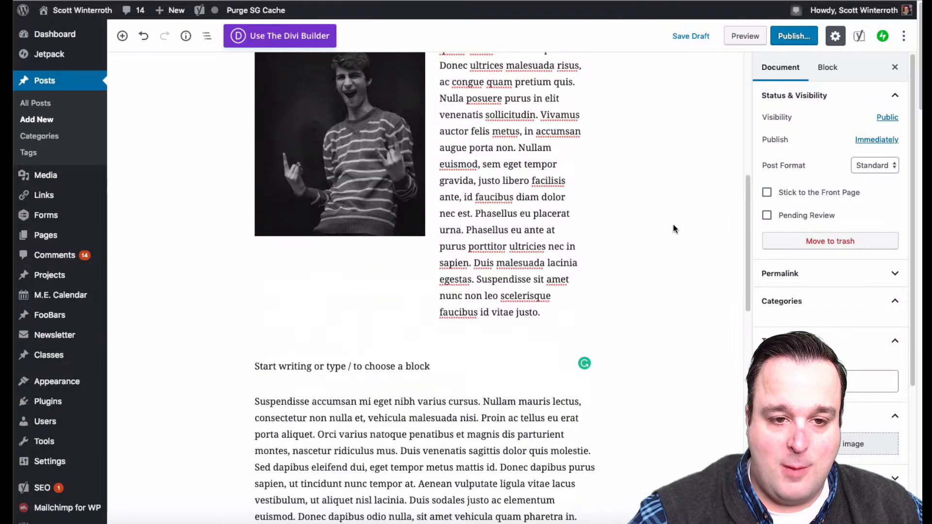
Step: Shorten the paragraph beside the photo by deleting everything from "Nullam euismod" to its end
{"action": "left_click_drag", "start_coordinate": [542, 313], "coordinate": [520, 151]}
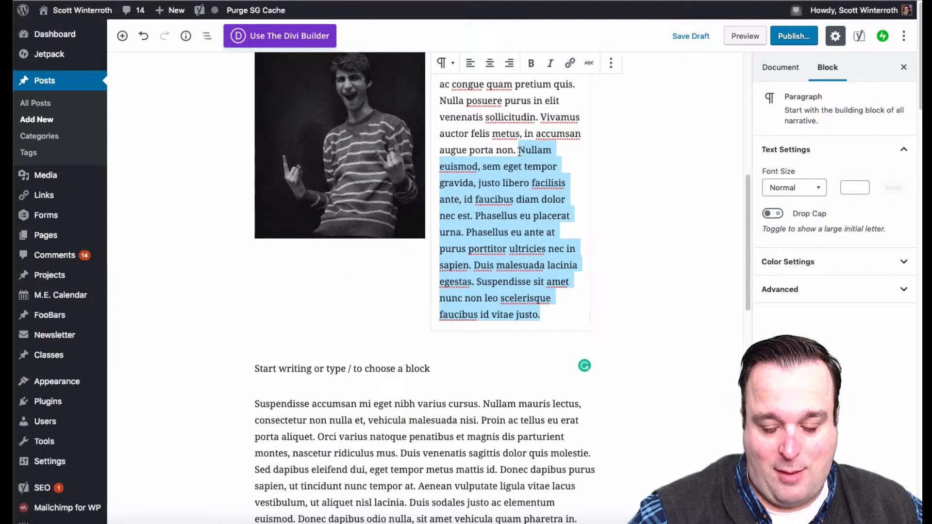
{"action": "key", "text": "BackSpace"}
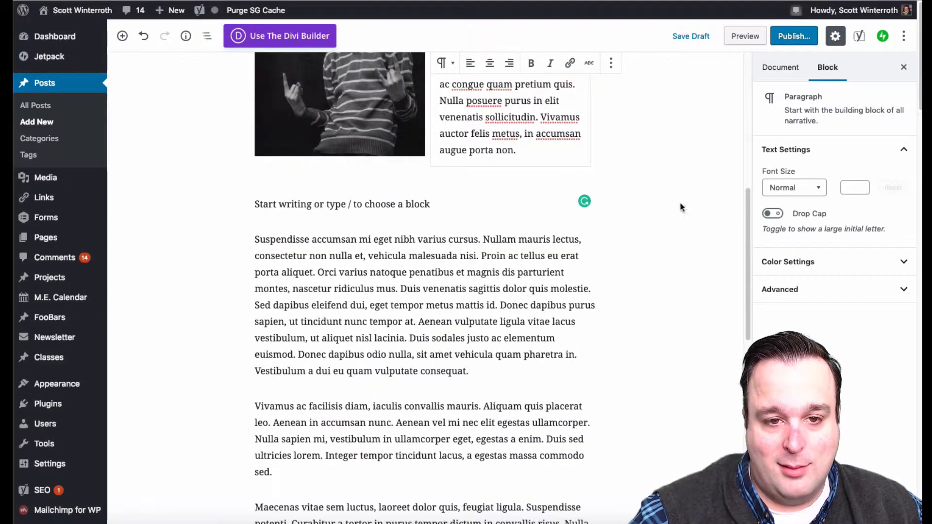
{"action": "scroll", "coordinate": [669, 228], "scroll_direction": "up", "scroll_amount": 2}
{"action": "left_click", "coordinate": [669, 223]}
{"action": "scroll", "coordinate": [670, 221], "scroll_direction": "up", "scroll_amount": 2}
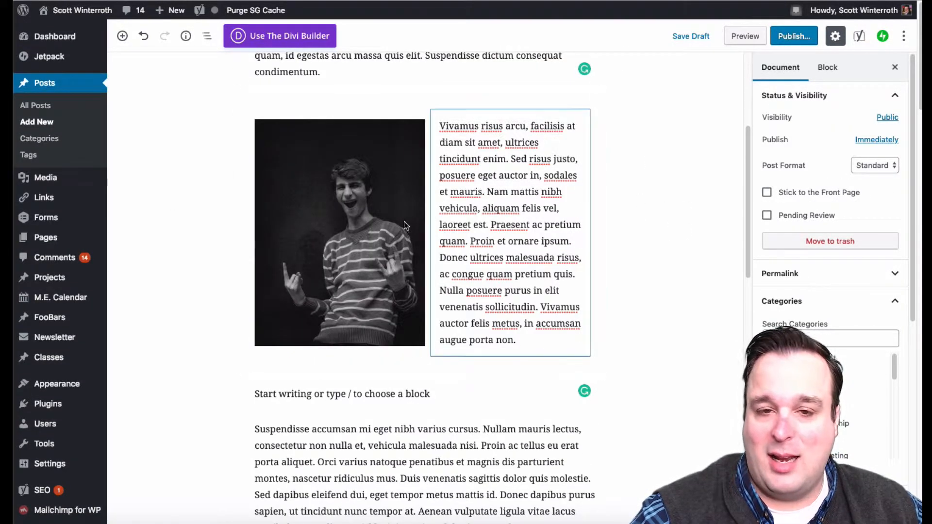
{"action": "scroll", "coordinate": [661, 232], "scroll_direction": "up", "scroll_amount": 1}
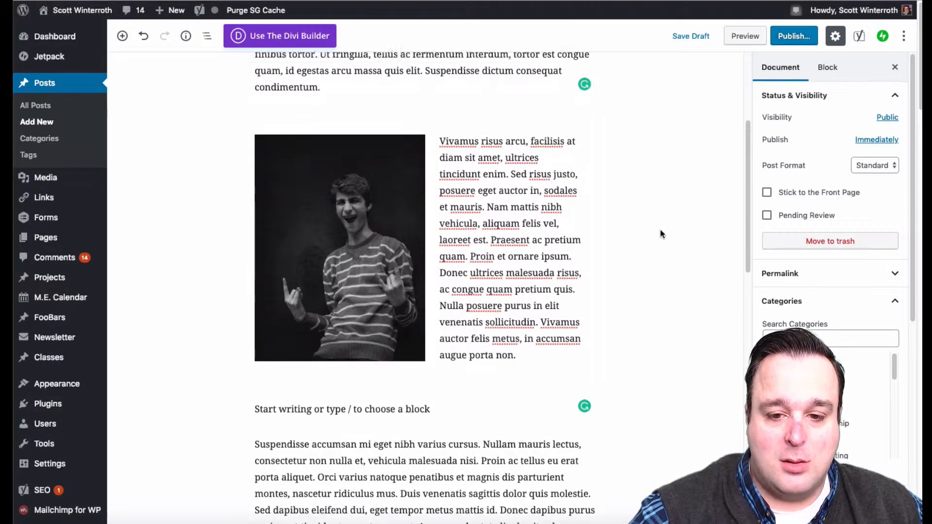
{"action": "scroll", "coordinate": [660, 234], "scroll_direction": "up", "scroll_amount": 3}
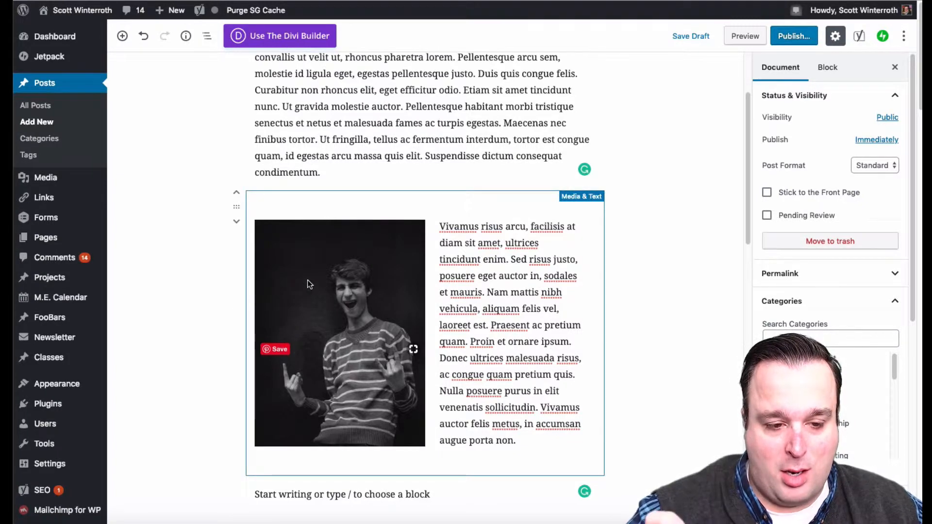
Step: Open the Media & Text block's photo, jono-586779-unsplash-4.jpg, from the media library in the image editor
{"action": "left_click", "coordinate": [323, 276]}
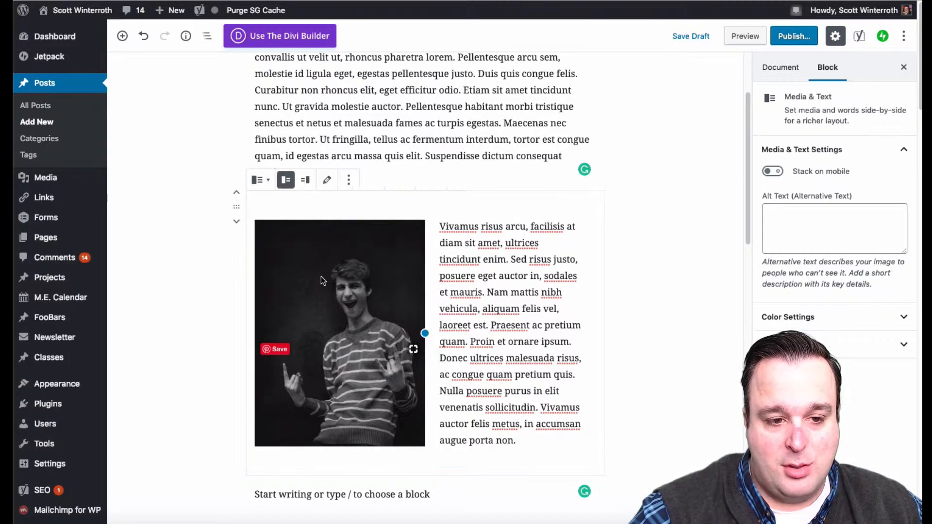
{"action": "left_click", "coordinate": [328, 181]}
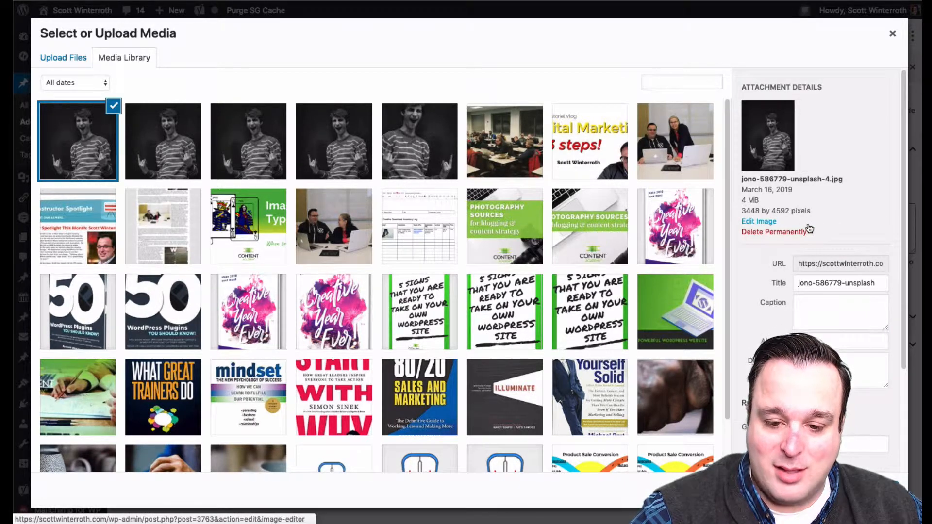
{"action": "left_click", "coordinate": [761, 224]}
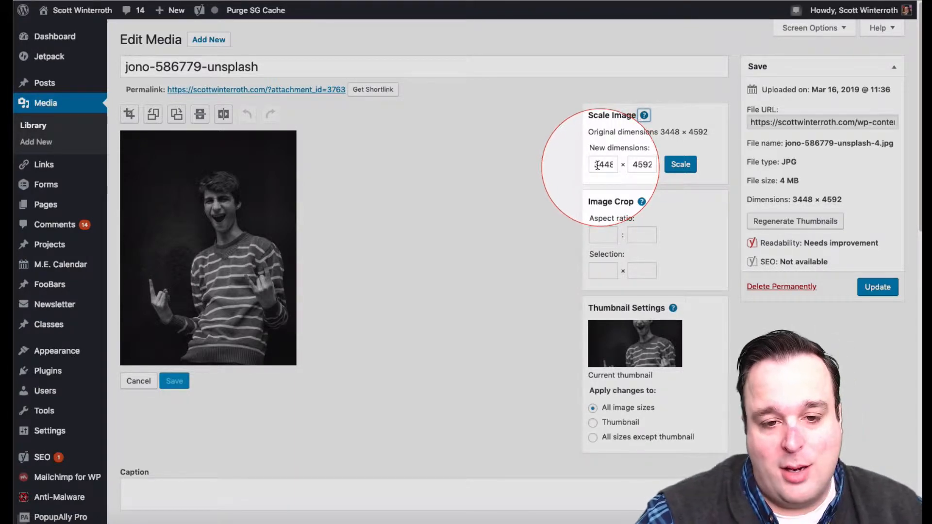
{"action": "double_click", "coordinate": [597, 165]}
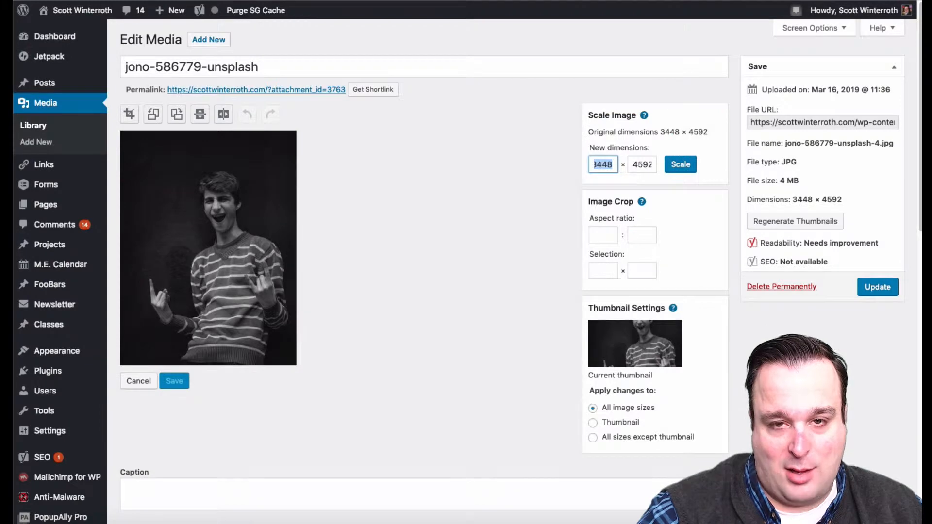
{"action": "left_click", "coordinate": [573, 316]}
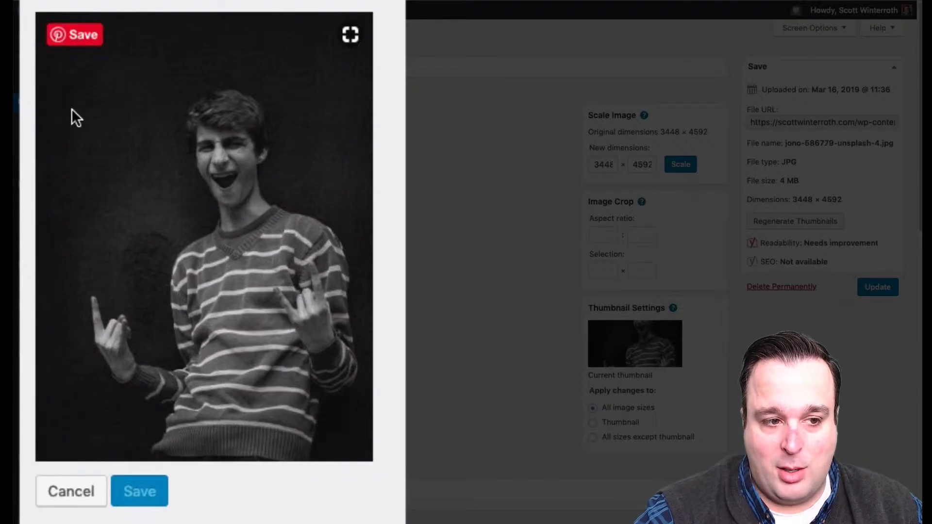
Step: Crop the photo to a full-width landscape area of about 3444 × 2652 around the man's face and hands, and save it
{"action": "left_click_drag", "start_coordinate": [58, 104], "coordinate": [453, 327]}
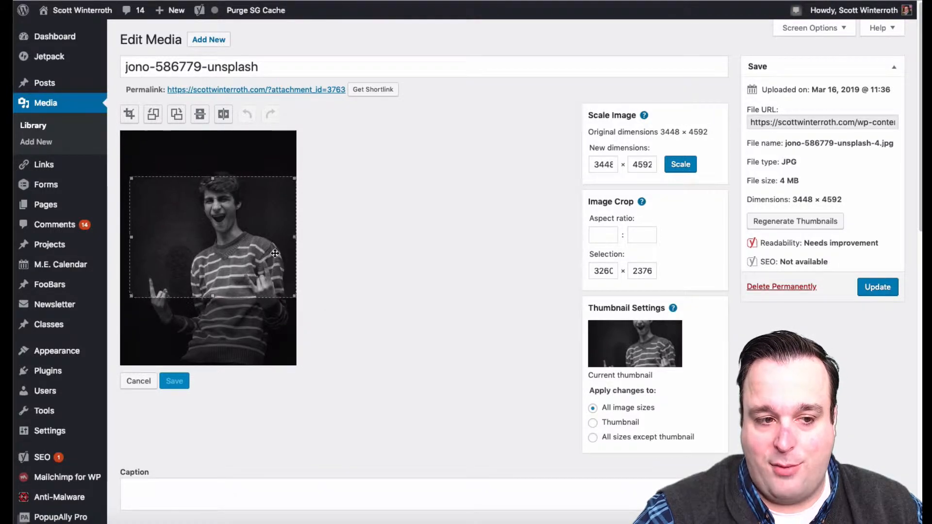
{"action": "left_click_drag", "start_coordinate": [256, 243], "coordinate": [246, 249]}
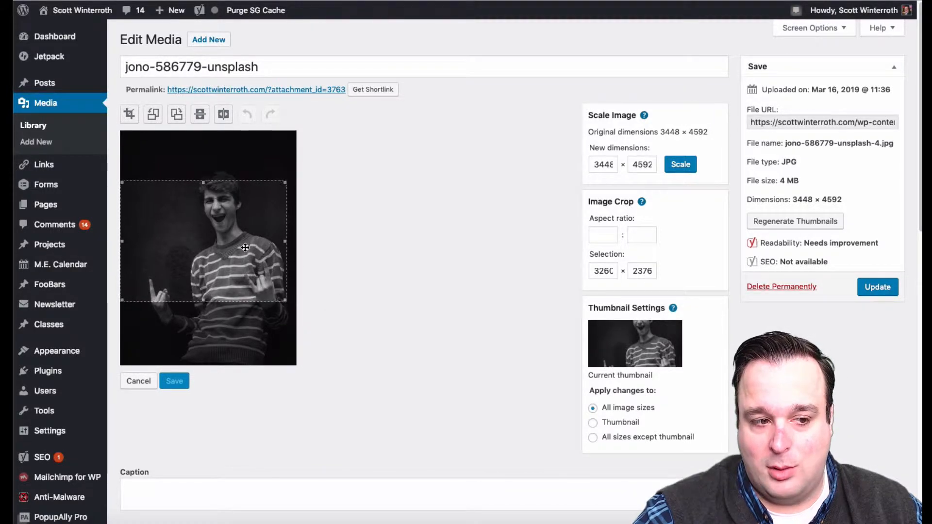
{"action": "left_click_drag", "start_coordinate": [286, 301], "coordinate": [304, 316]}
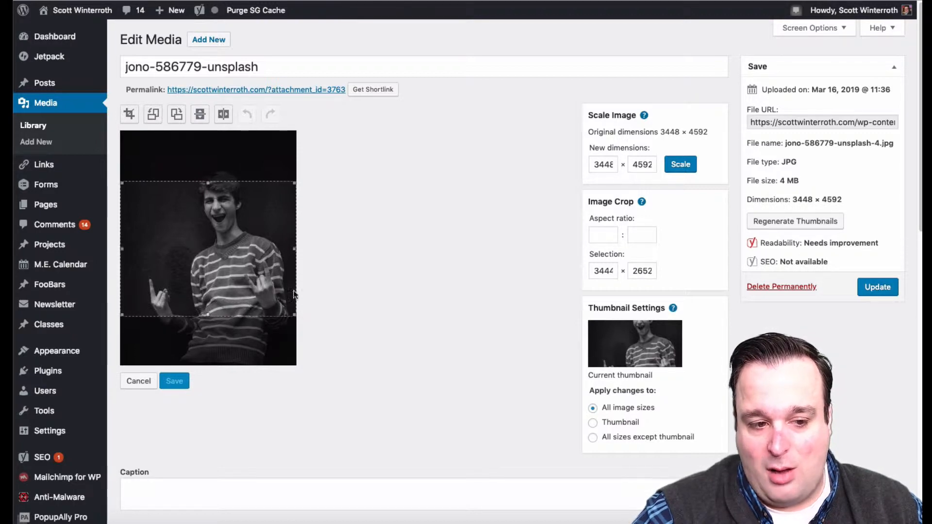
{"action": "left_click_drag", "start_coordinate": [292, 285], "coordinate": [292, 289]}
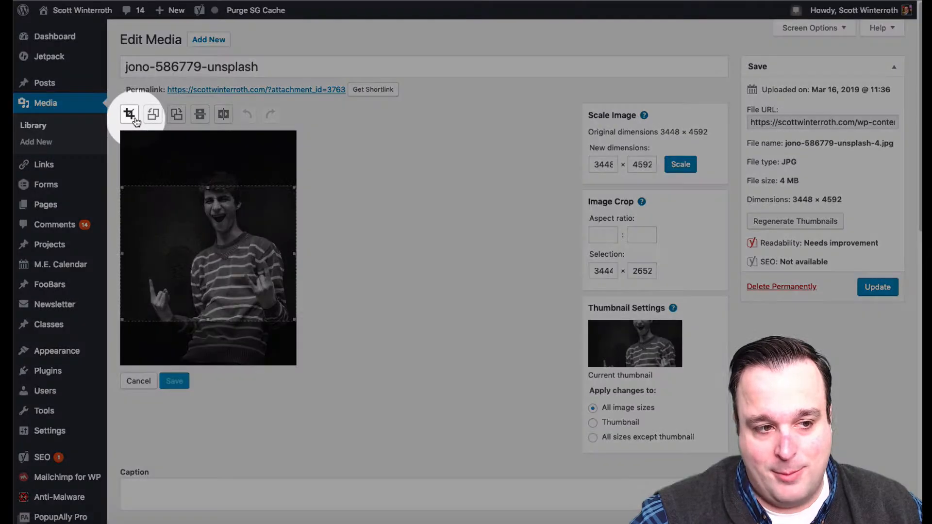
{"action": "left_click", "coordinate": [129, 114]}
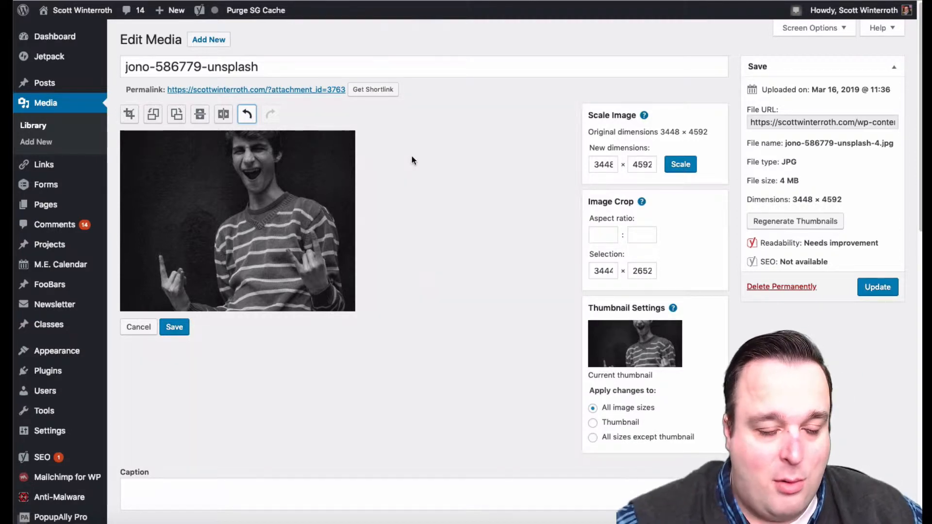
{"action": "left_click", "coordinate": [183, 332]}
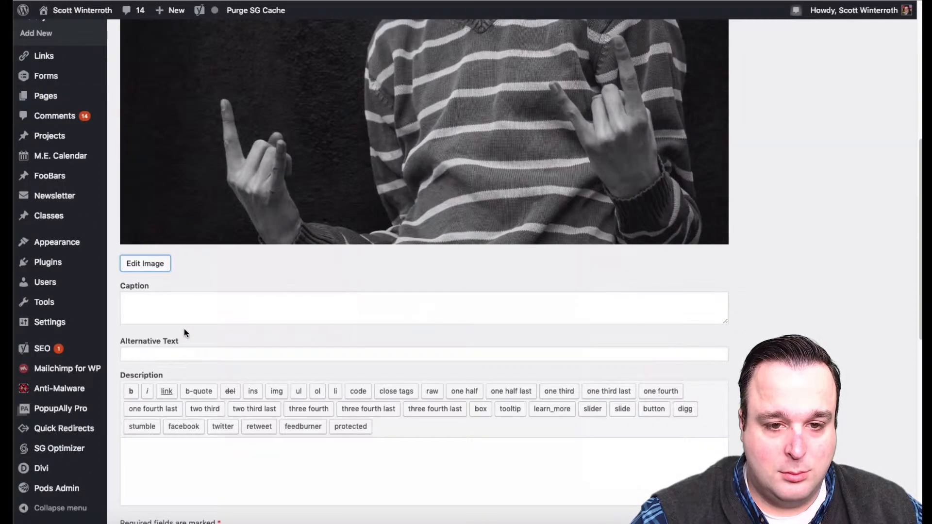
Step: Examine the saved cropped photo and its file details on the Edit Media page
{"action": "scroll", "coordinate": [451, 358], "scroll_direction": "up", "scroll_amount": 7}
{"action": "scroll", "coordinate": [343, 158], "scroll_direction": "down", "scroll_amount": 3}
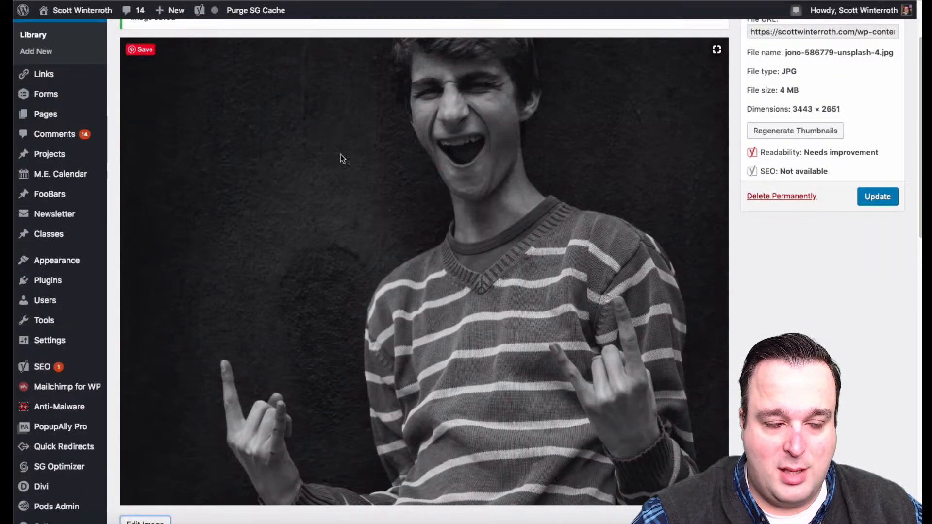
{"action": "scroll", "coordinate": [292, 150], "scroll_direction": "up", "scroll_amount": 3}
{"action": "scroll", "coordinate": [583, 258], "scroll_direction": "down", "scroll_amount": 5}
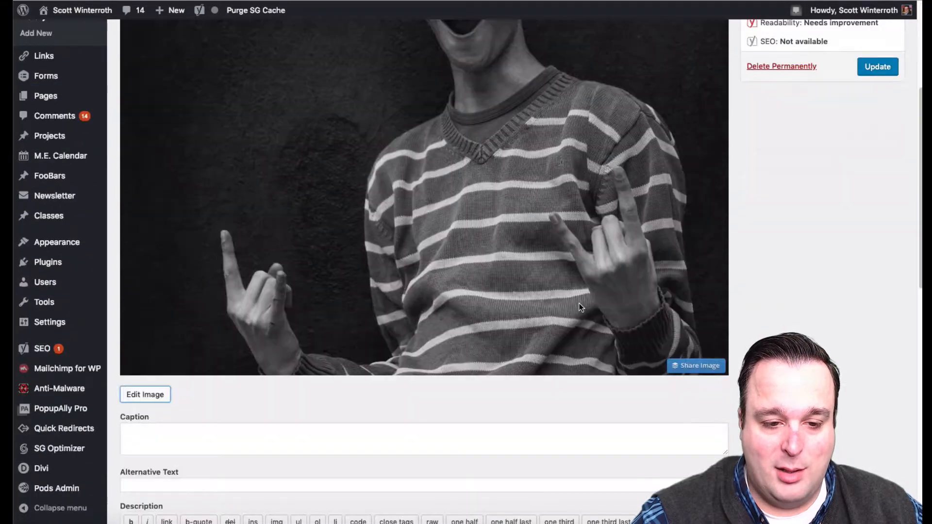
{"action": "scroll", "coordinate": [350, 250], "scroll_direction": "up", "scroll_amount": 5}
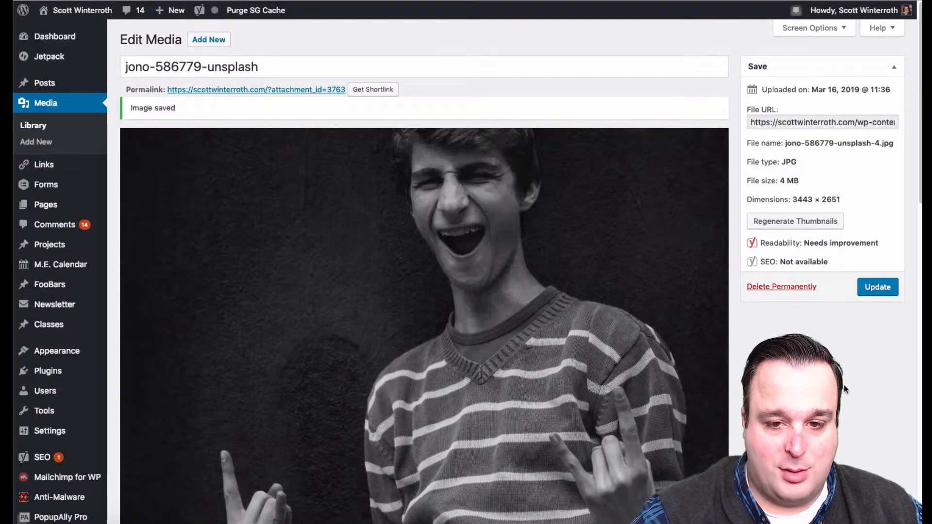
{"action": "scroll", "coordinate": [184, 128], "scroll_direction": "down", "scroll_amount": 8}
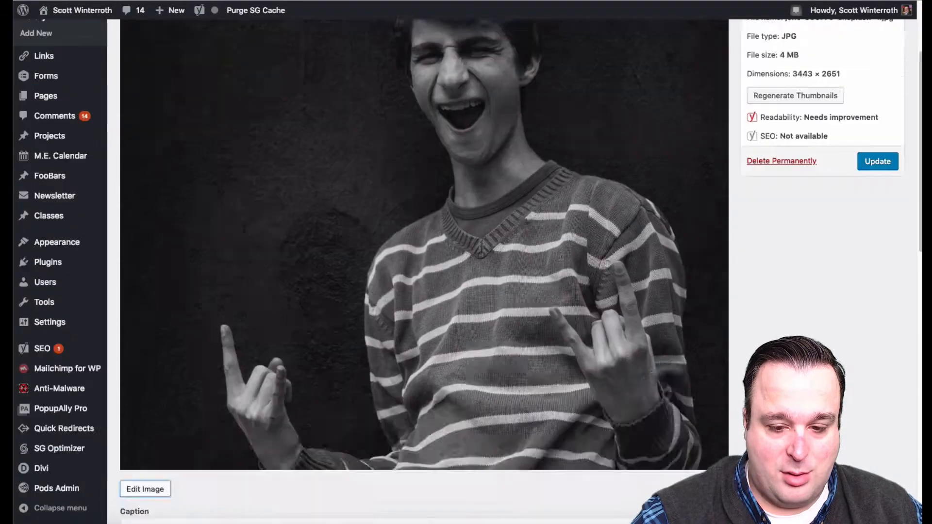
{"action": "scroll", "coordinate": [184, 128], "scroll_direction": "up", "scroll_amount": 8}
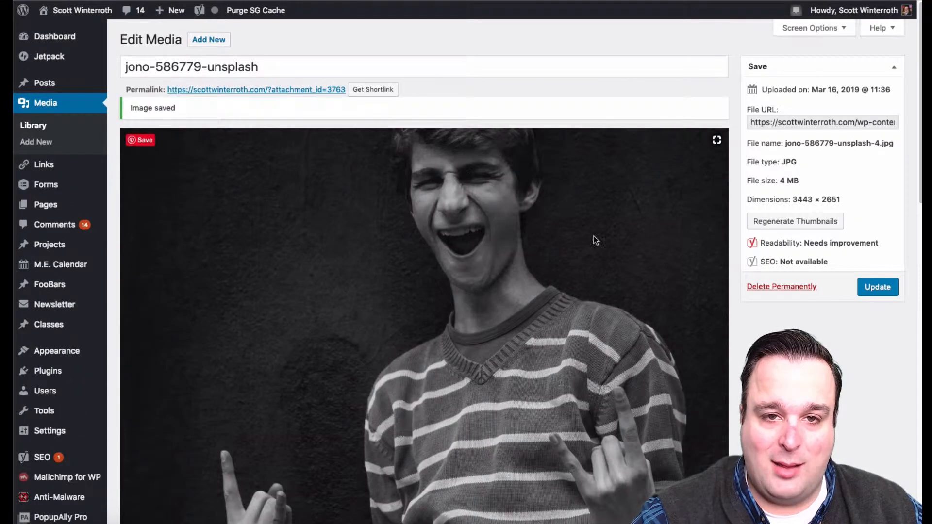
{"action": "scroll", "coordinate": [610, 245], "scroll_direction": "down", "scroll_amount": 4}
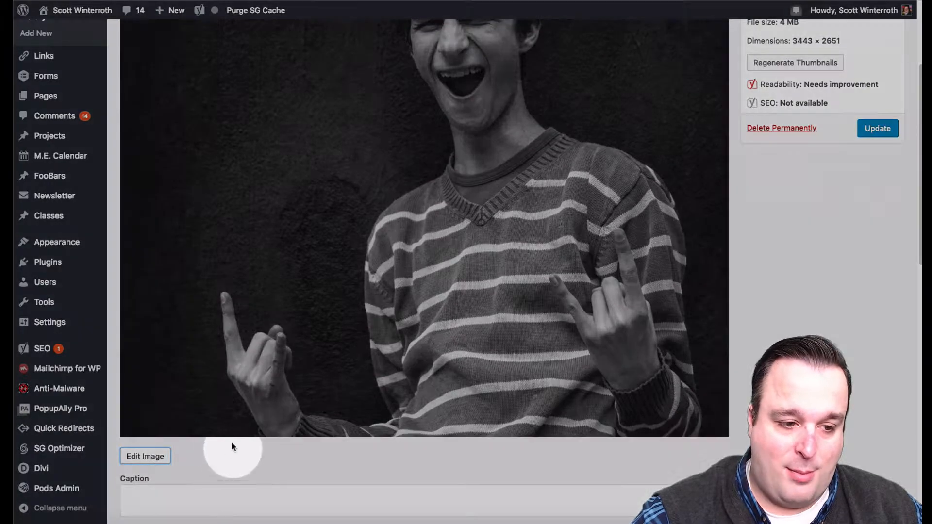
Step: Reopen the cropped photo in the image editor and close the post's media selection dialog
{"action": "left_click", "coordinate": [164, 461]}
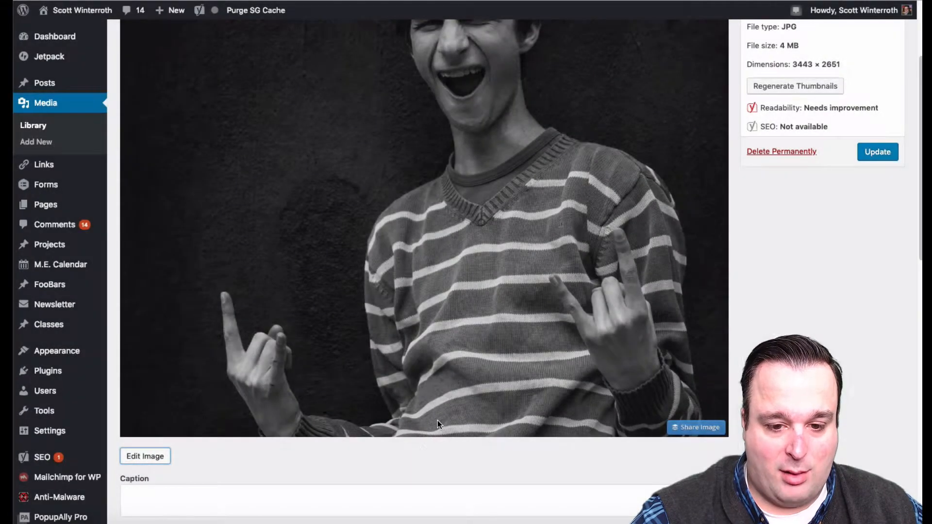
{"action": "left_click", "coordinate": [154, 462]}
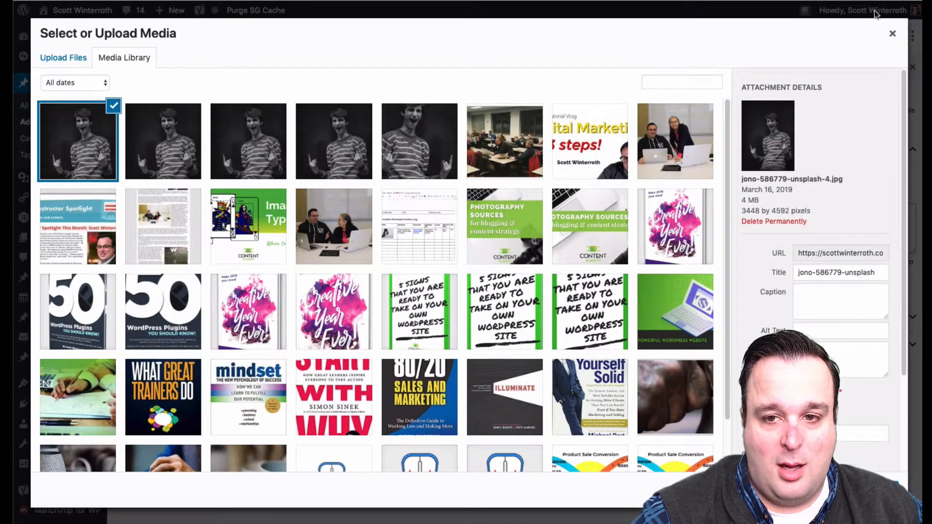
{"action": "left_click", "coordinate": [892, 33]}
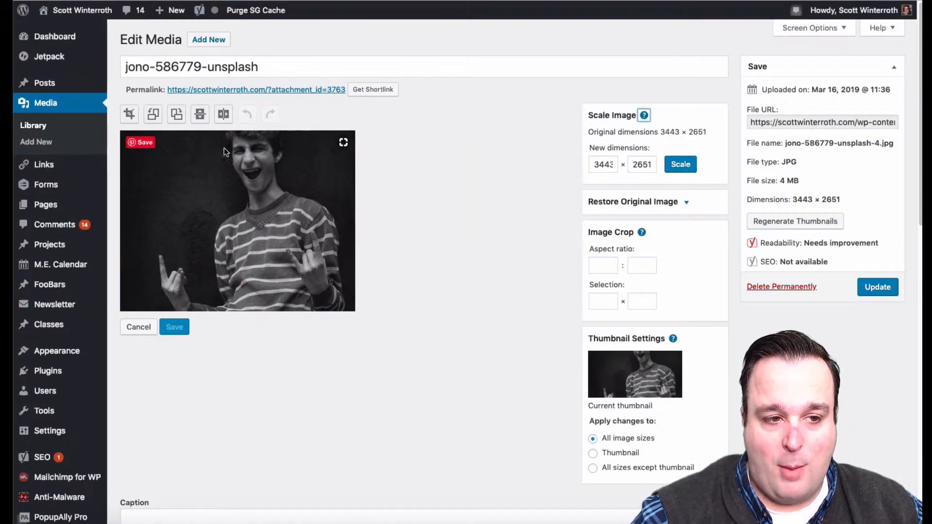
Step: Flip the cropped photo horizontally
{"action": "left_click", "coordinate": [226, 120]}
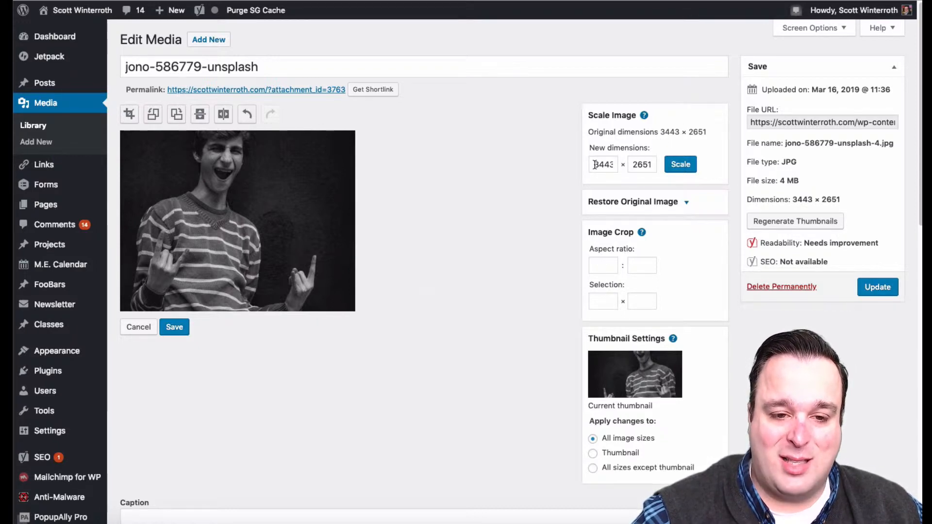
Step: Scale the cropped photo to a width of 900 pixels, discarding the unsaved horizontal flip
{"action": "left_click_drag", "start_coordinate": [596, 164], "coordinate": [628, 160]}
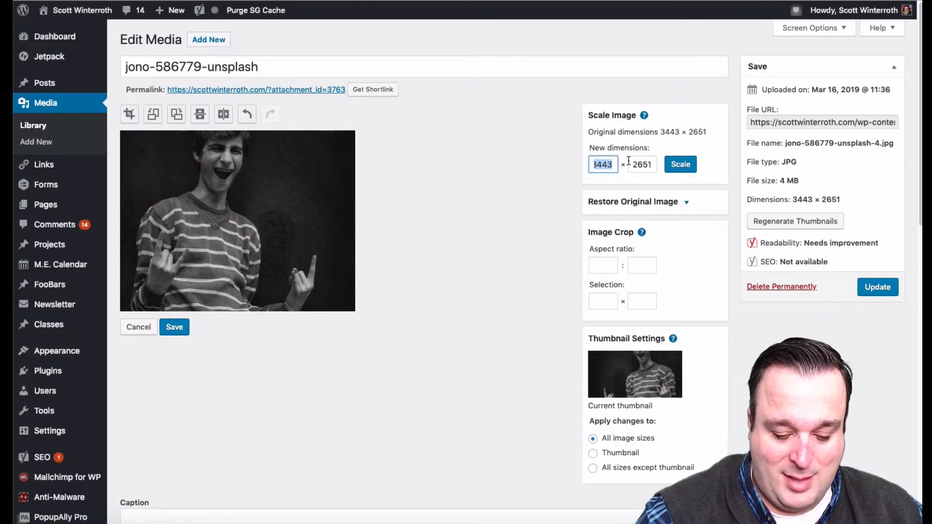
{"action": "type", "text": "900"}
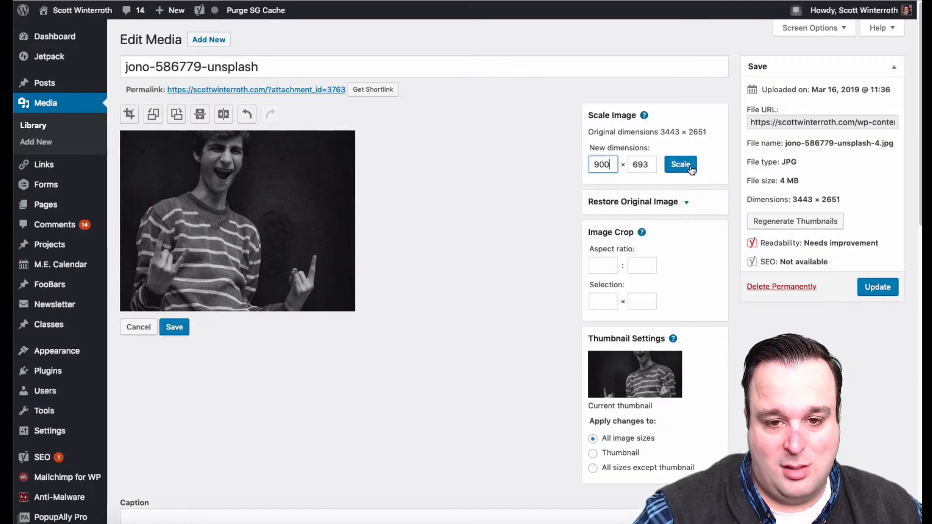
{"action": "left_click", "coordinate": [690, 167]}
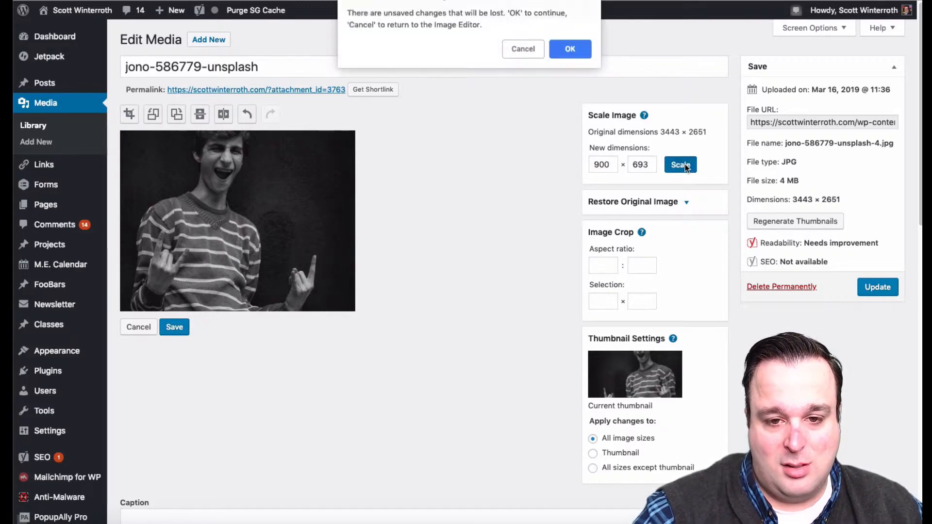
{"action": "left_click", "coordinate": [575, 51]}
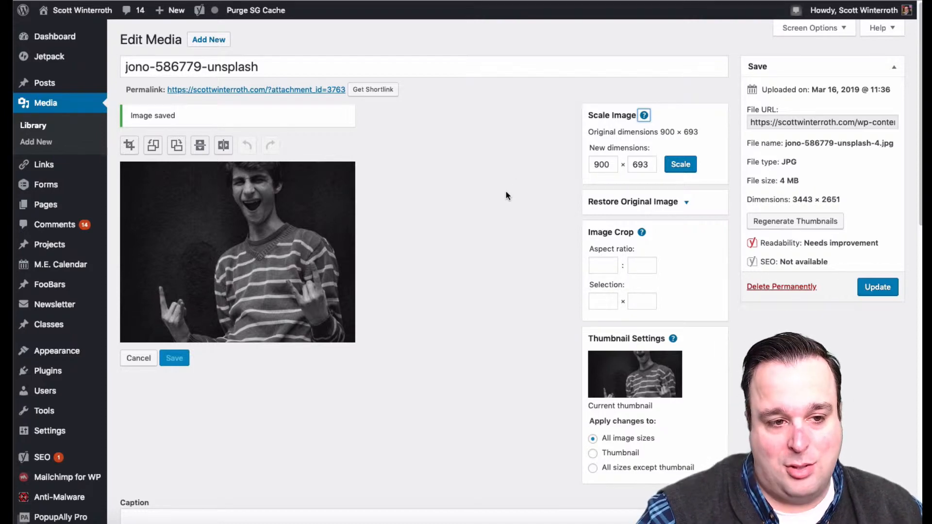
Step: Flip the scaled photo horizontally and save the edited image
{"action": "right_click", "coordinate": [223, 146]}
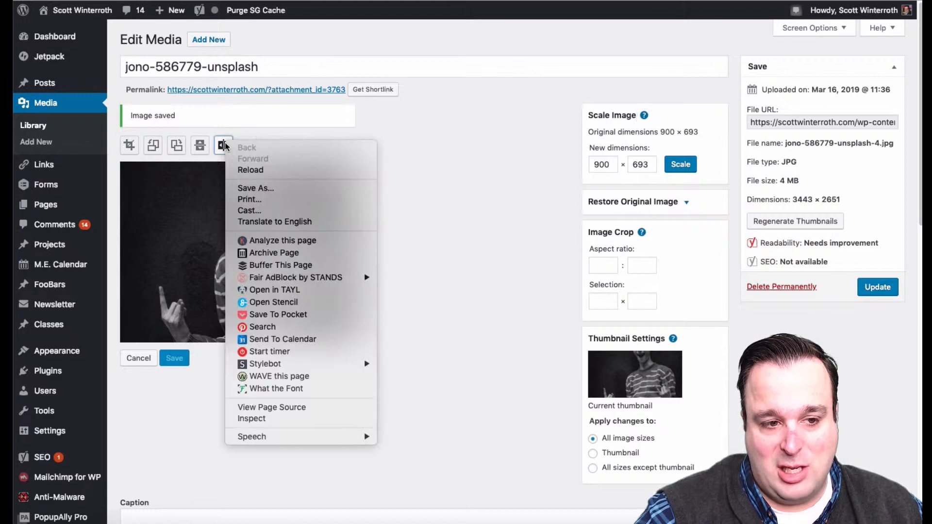
{"action": "left_click", "coordinate": [224, 147]}
{"action": "left_click", "coordinate": [223, 146]}
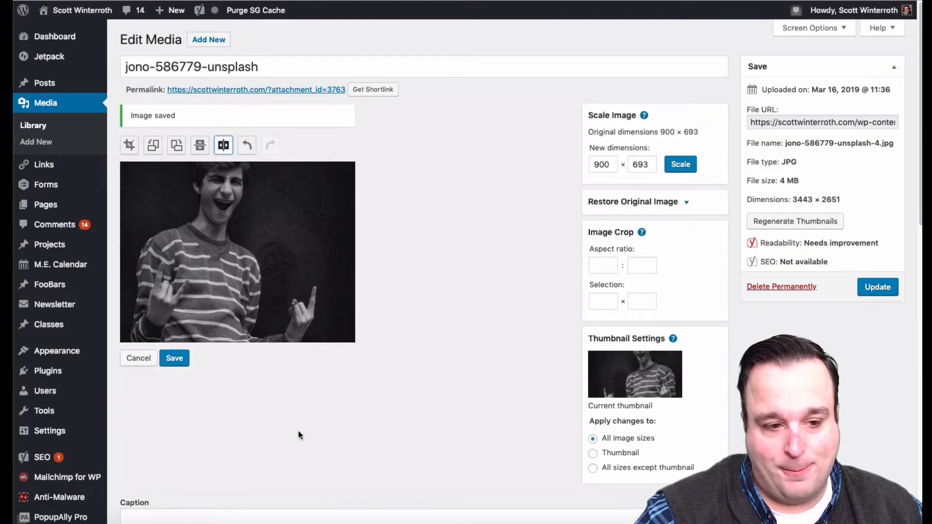
{"action": "left_click", "coordinate": [181, 357]}
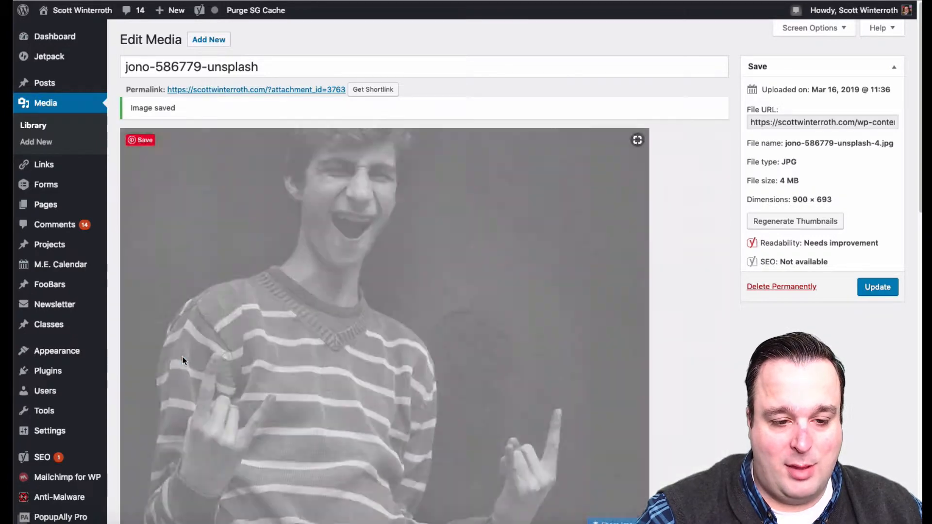
Step: Review the saved photo and its dimensions, and update the media entry
{"action": "scroll", "coordinate": [183, 359], "scroll_direction": "down", "scroll_amount": 6}
{"action": "scroll", "coordinate": [676, 271], "scroll_direction": "up", "scroll_amount": 6}
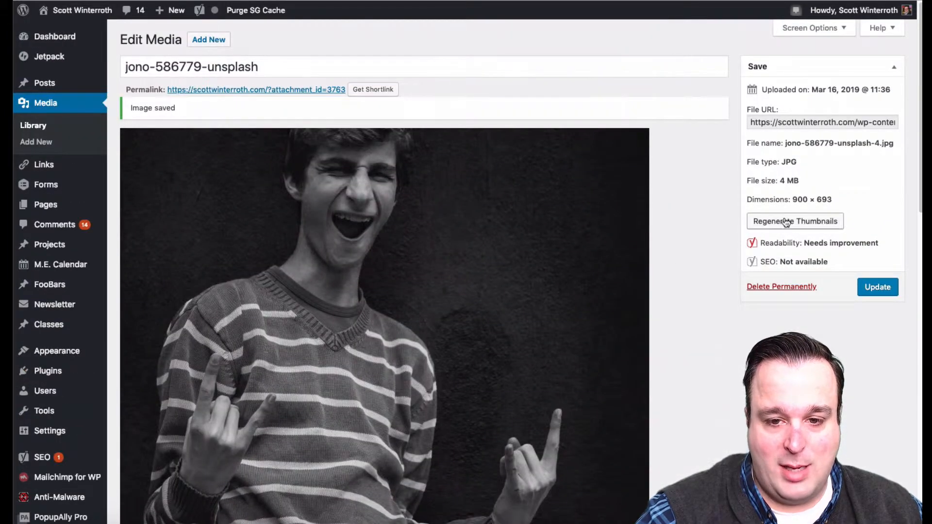
{"action": "left_click_drag", "start_coordinate": [793, 199], "coordinate": [832, 202]}
{"action": "left_click", "coordinate": [720, 220]}
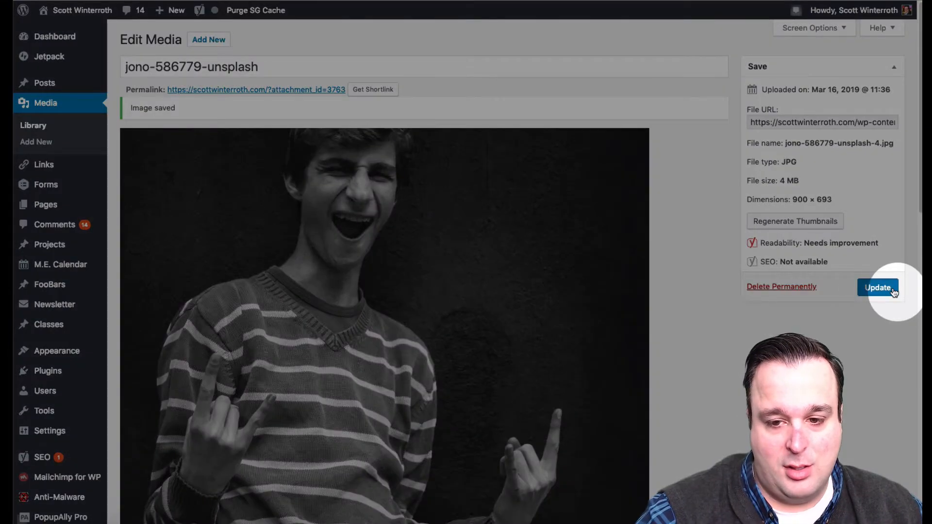
{"action": "left_click", "coordinate": [893, 290]}
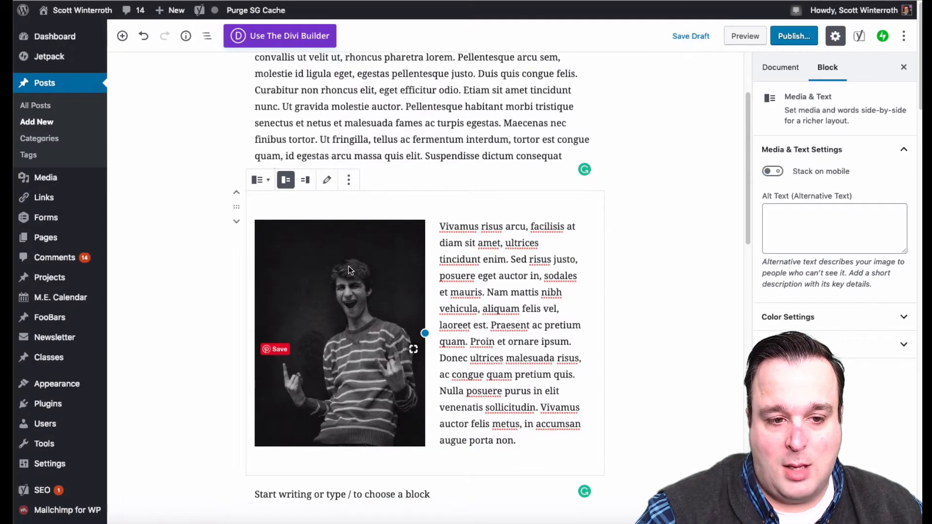
Step: Replace the Media & Text block's image with the edited 900 by 693 pixel version from the media library
{"action": "left_click", "coordinate": [333, 181]}
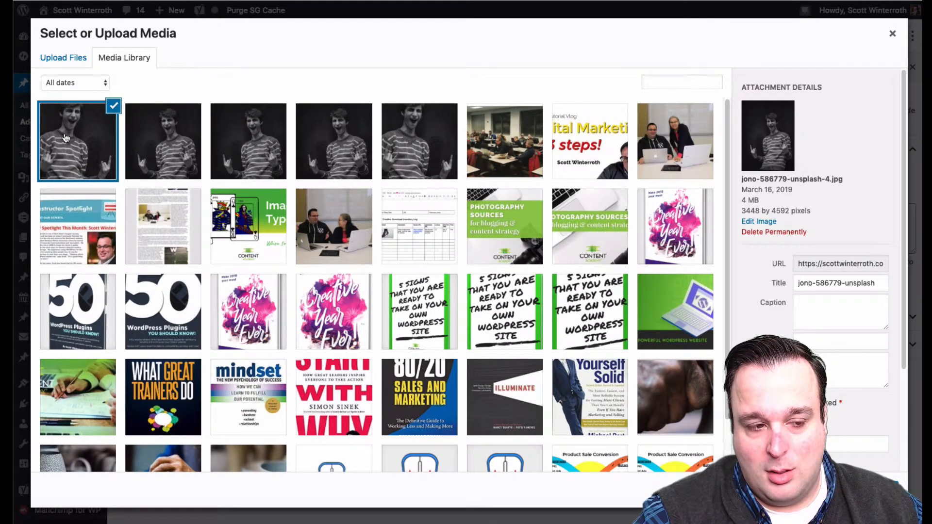
{"action": "left_click", "coordinate": [195, 144]}
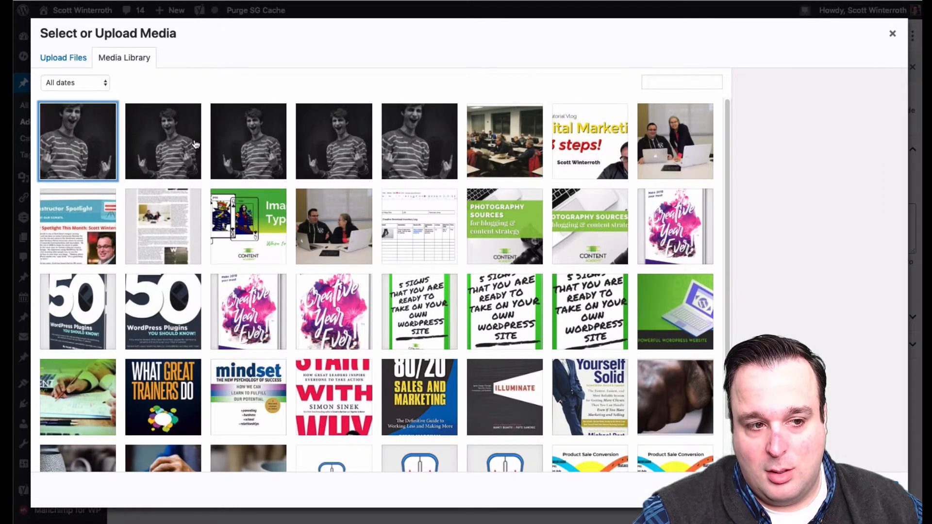
{"action": "left_click", "coordinate": [93, 144]}
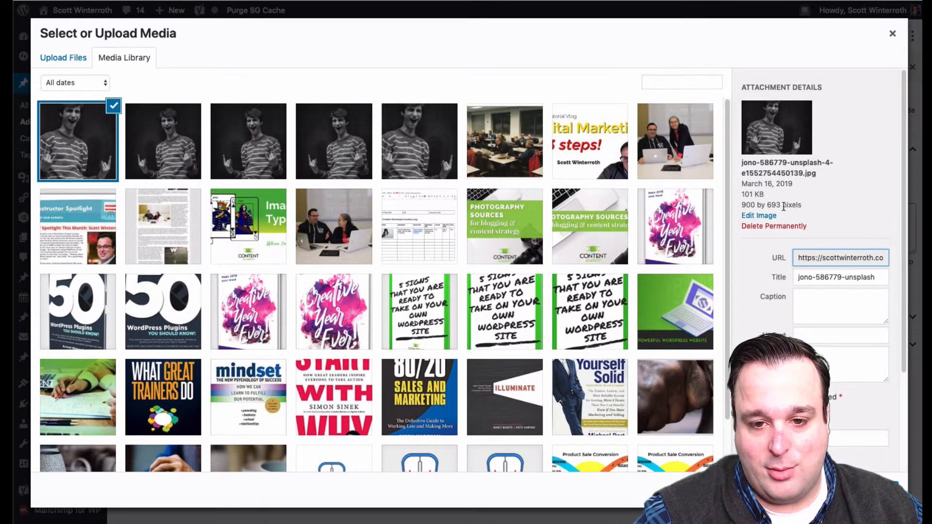
{"action": "left_click", "coordinate": [878, 490]}
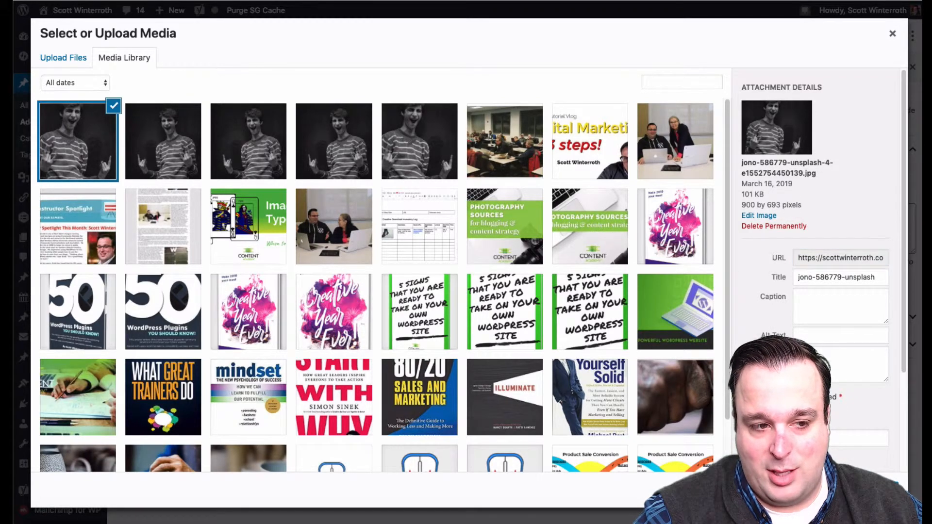
{"action": "left_click", "coordinate": [343, 327]}
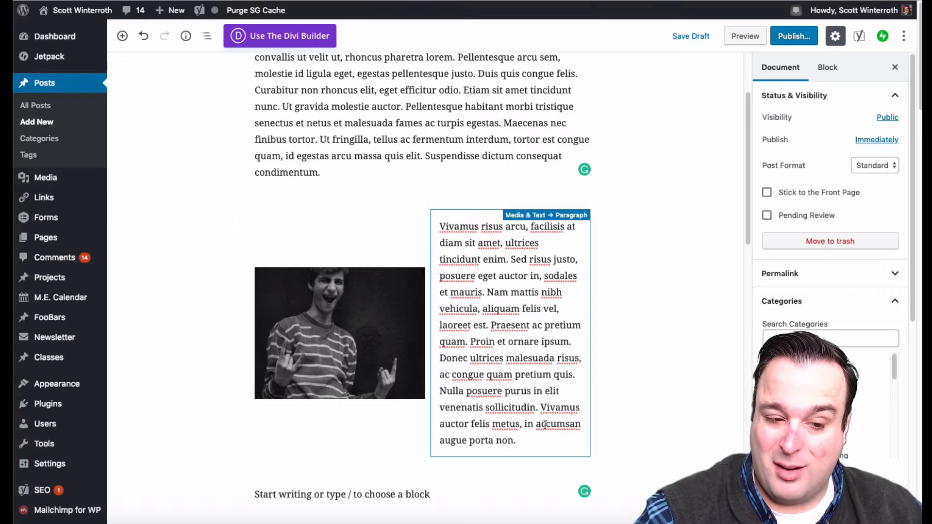
Step: Delete the text beside the image from "laoreet est." through the end of the paragraph and review the post layout
{"action": "left_click", "coordinate": [533, 441]}
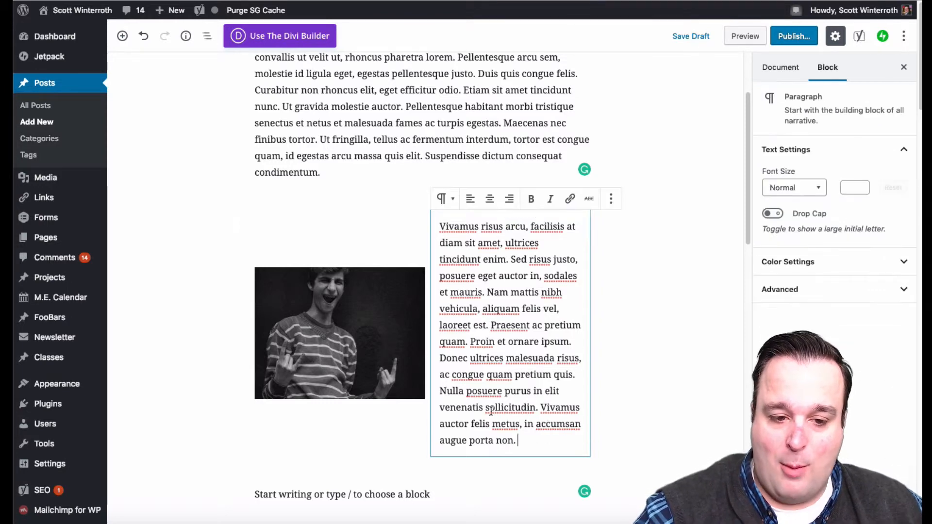
{"action": "left_click_drag", "start_coordinate": [518, 440], "coordinate": [432, 325]}
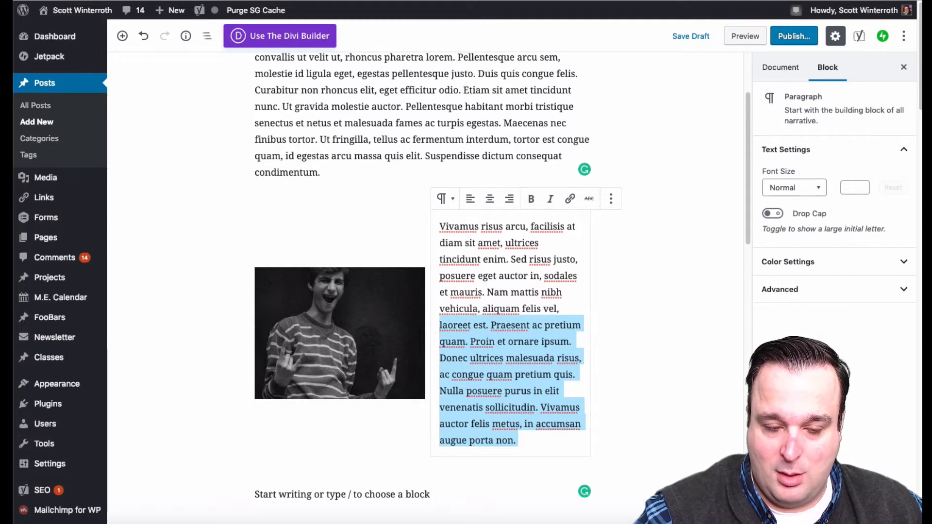
{"action": "key", "text": "BackSpace"}
{"action": "left_click", "coordinate": [686, 270]}
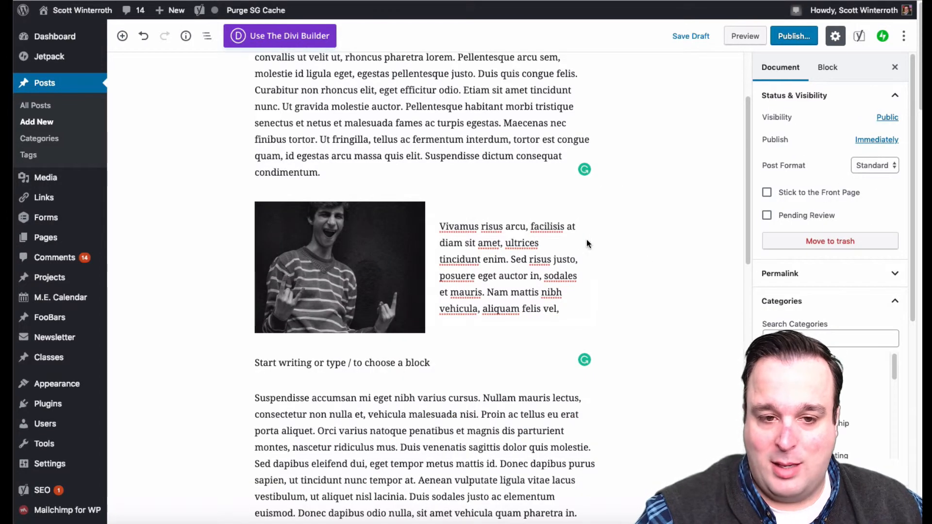
{"action": "scroll", "coordinate": [651, 245], "scroll_direction": "up", "scroll_amount": 3}
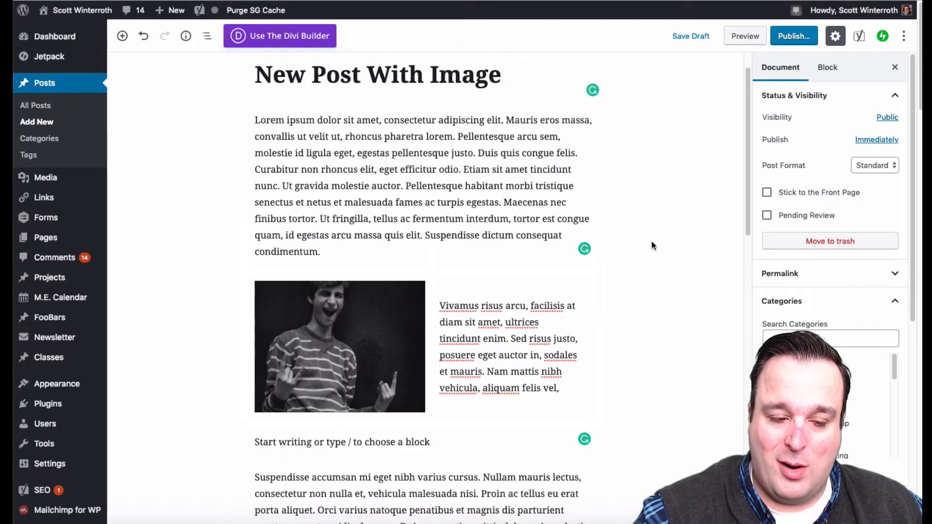